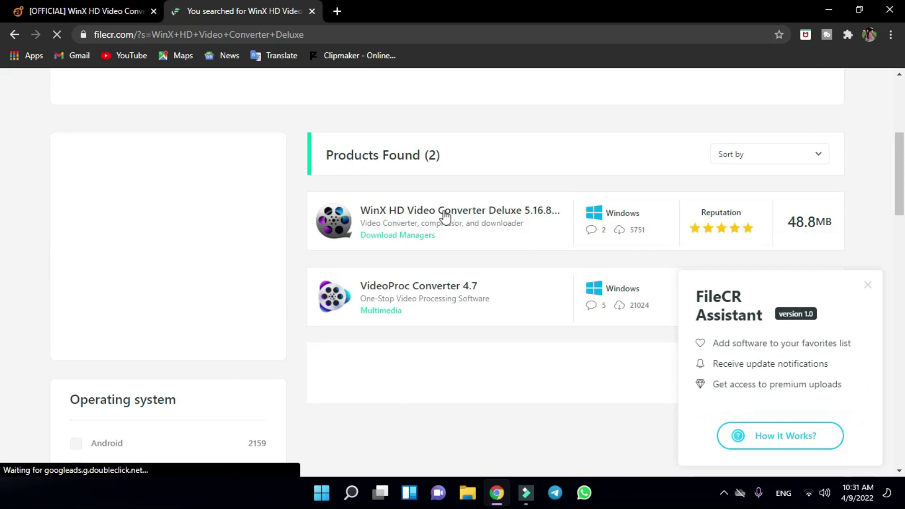
- Open the WinX HD Video Converter Deluxe 5.16.8.342 page on FileCR, dismiss the assistant popup, and start Direct Download
click(444, 214)
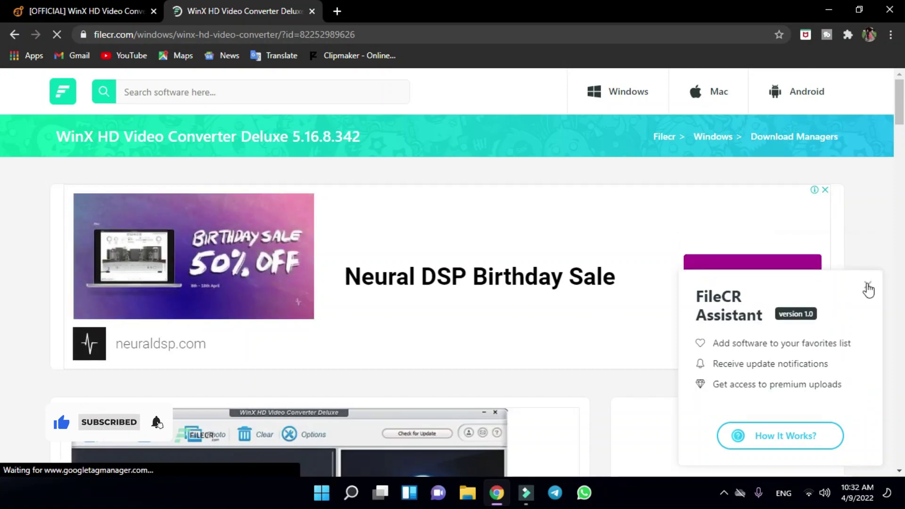
click(867, 285)
scroll(867, 283, down, 5)
scroll(869, 288, down, 7)
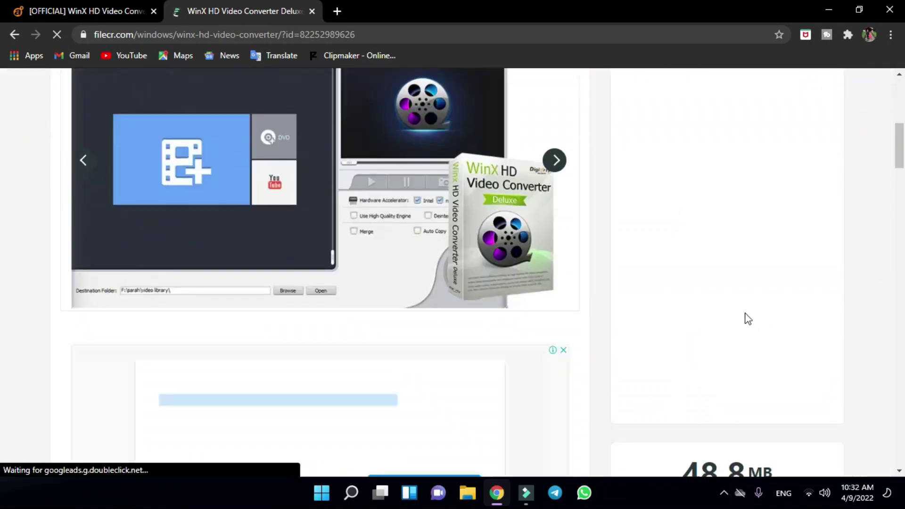
scroll(742, 318, down, 5)
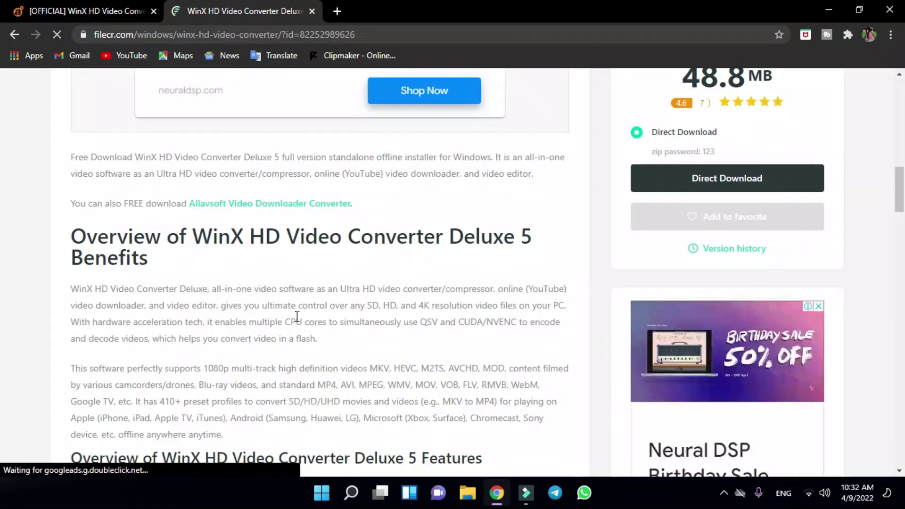
scroll(297, 317, down, 4)
scroll(298, 321, down, 4)
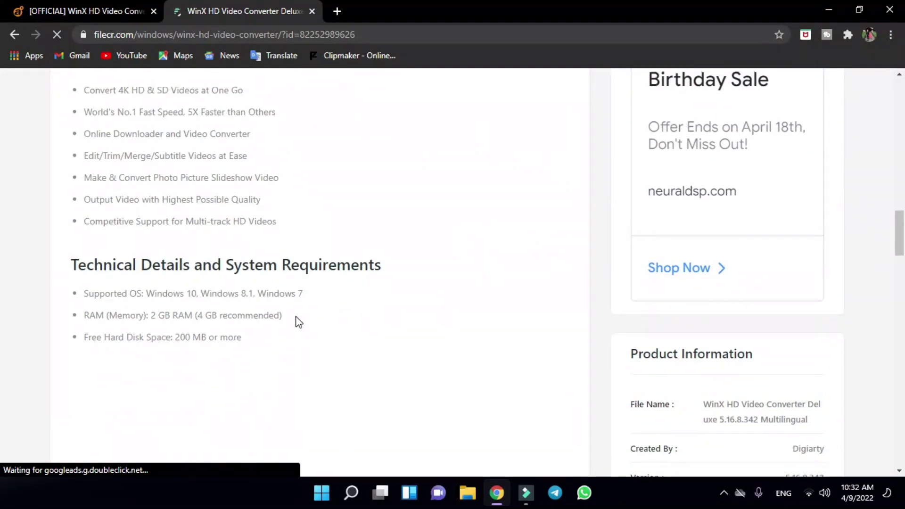
scroll(298, 322, up, 10)
scroll(298, 322, up, 7)
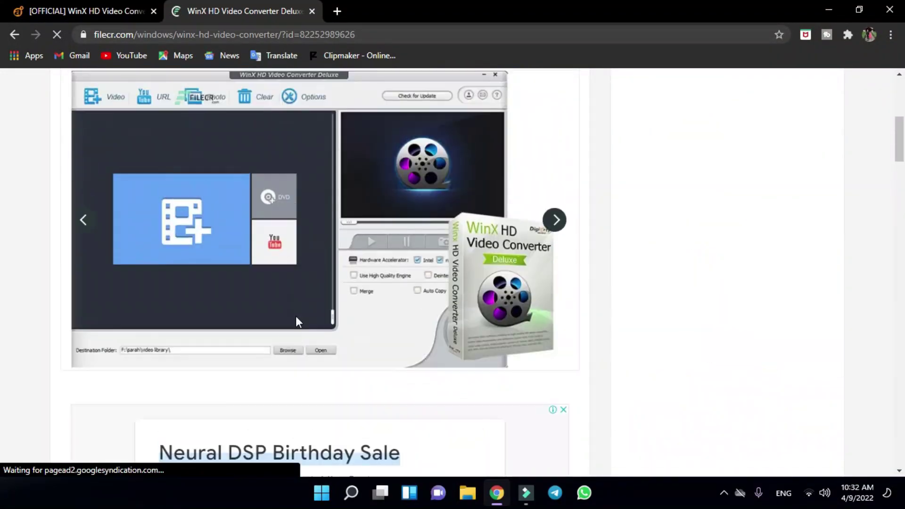
scroll(821, 396, down, 4)
scroll(822, 382, down, 3)
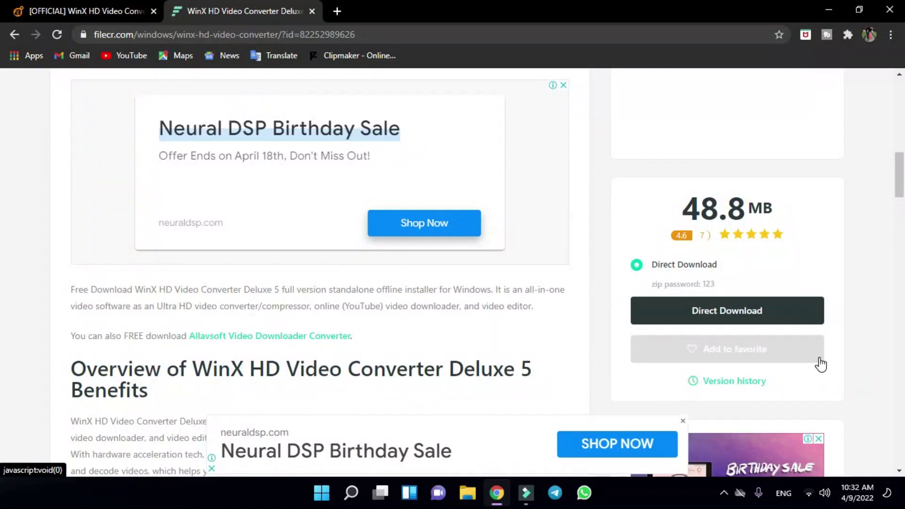
click(765, 324)
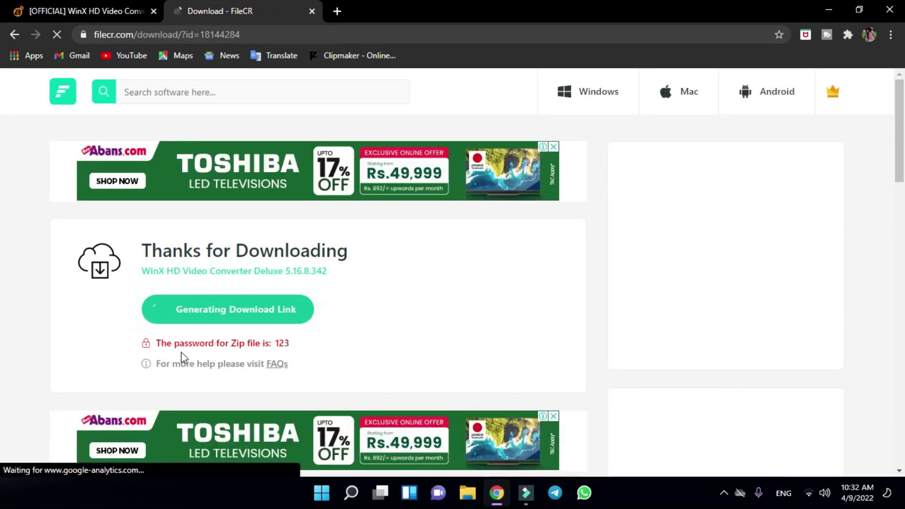
- Note the zip password, then download the archive from the generated FileCR link
double_click(313, 346)
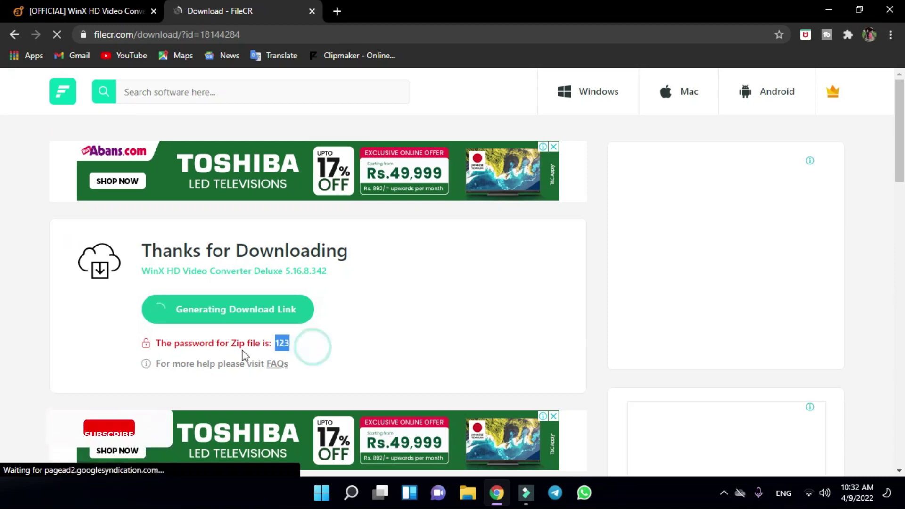
click(301, 354)
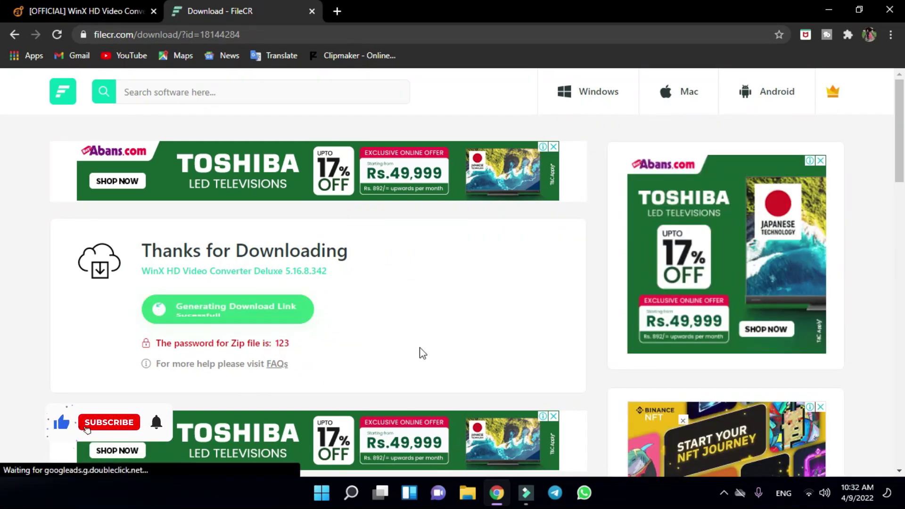
click(252, 317)
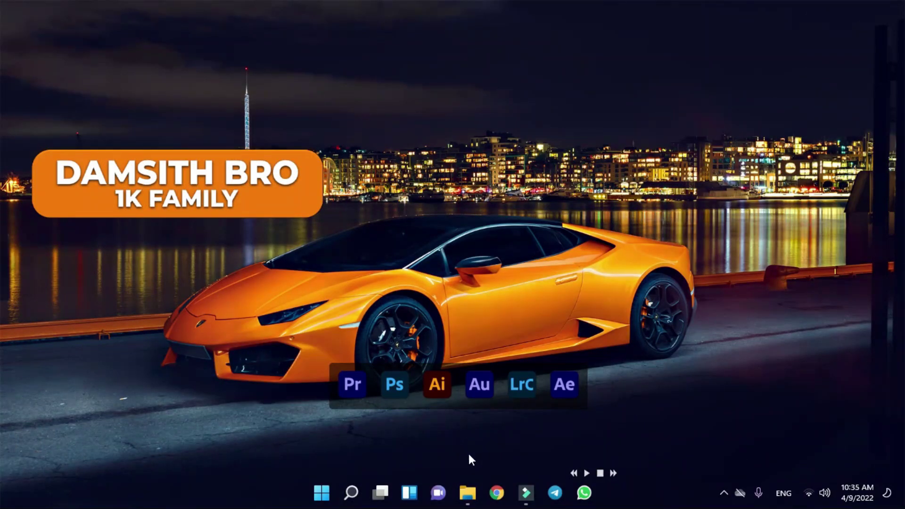
- Extract the WinX ZIP in WINXD DOWNLOAD into a folder named after it, entering the archive password
click(467, 493)
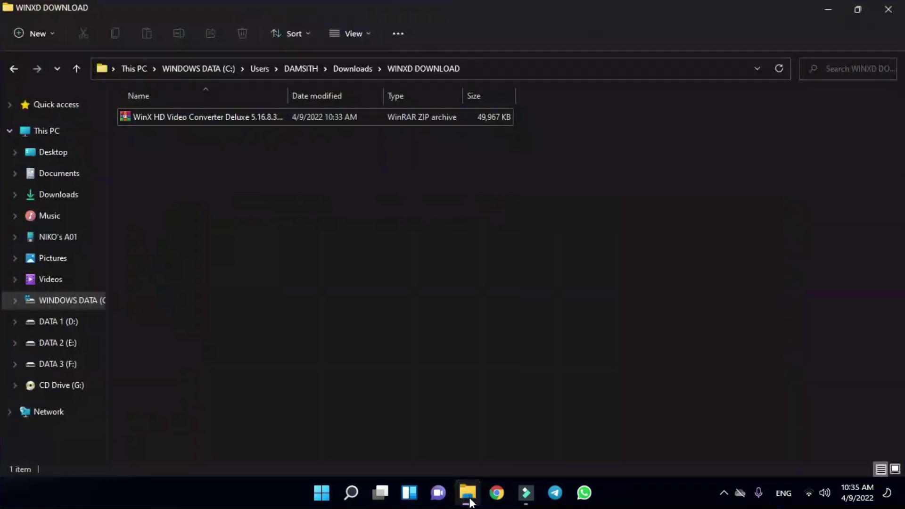
click(243, 118)
right_click(243, 118)
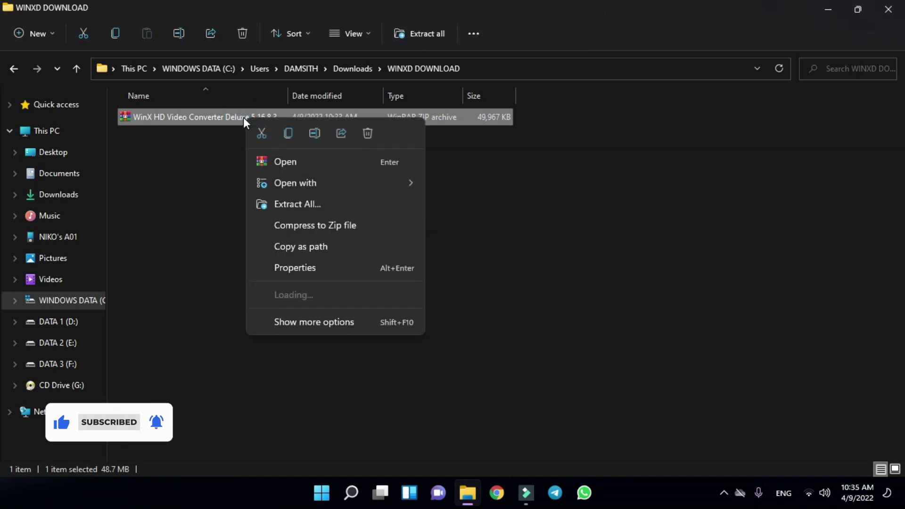
click(329, 325)
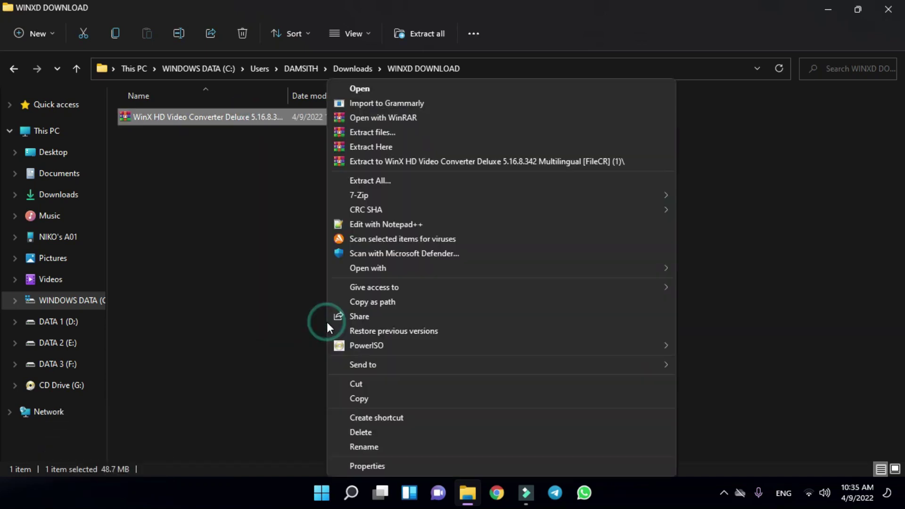
click(468, 161)
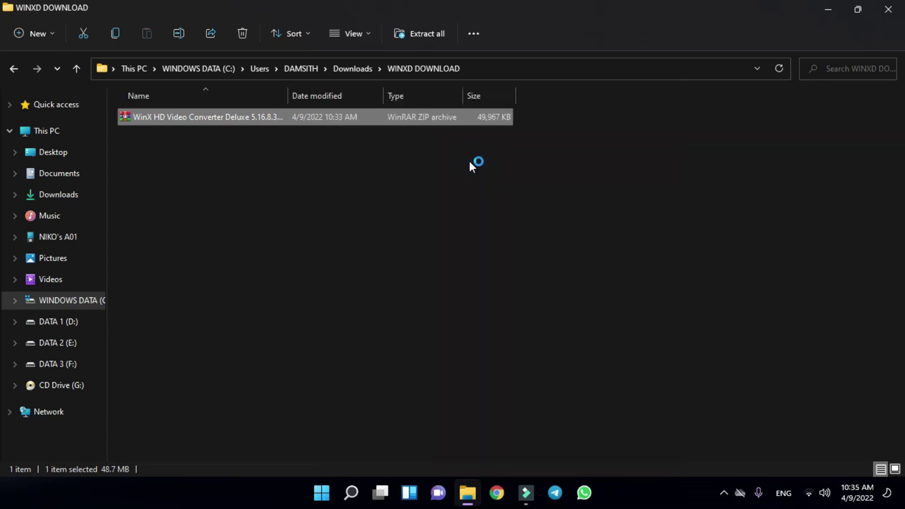
click(370, 203)
text(123)
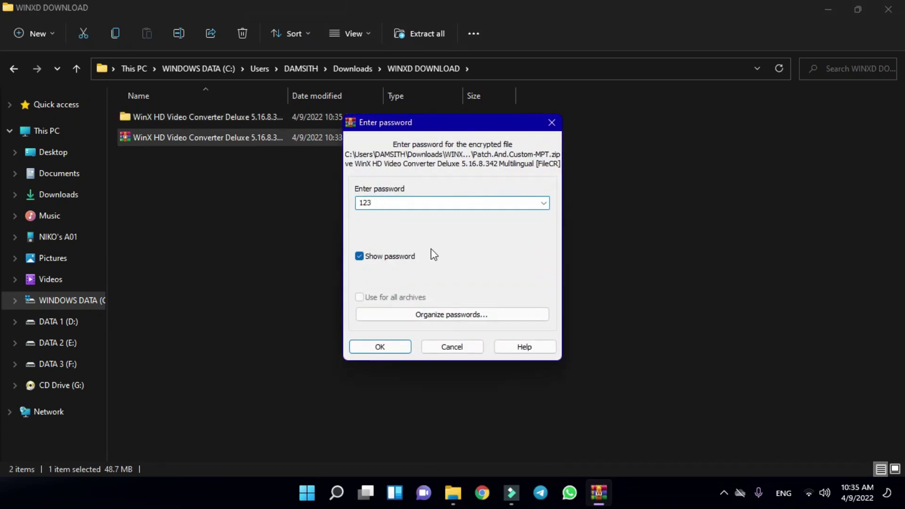
click(379, 347)
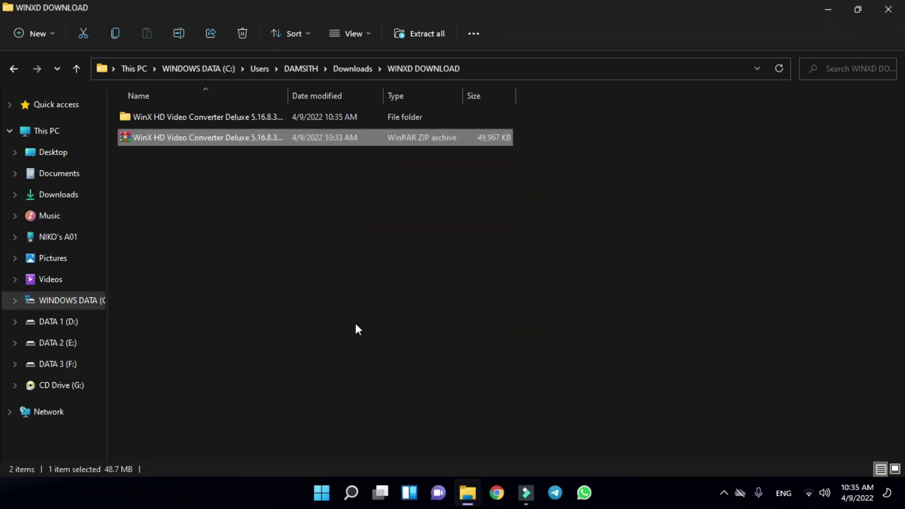
- Open the extracted folder's Multilingual subfolder and run winx-hd-converter-deluxe, approving the UAC prompt
double_click(250, 118)
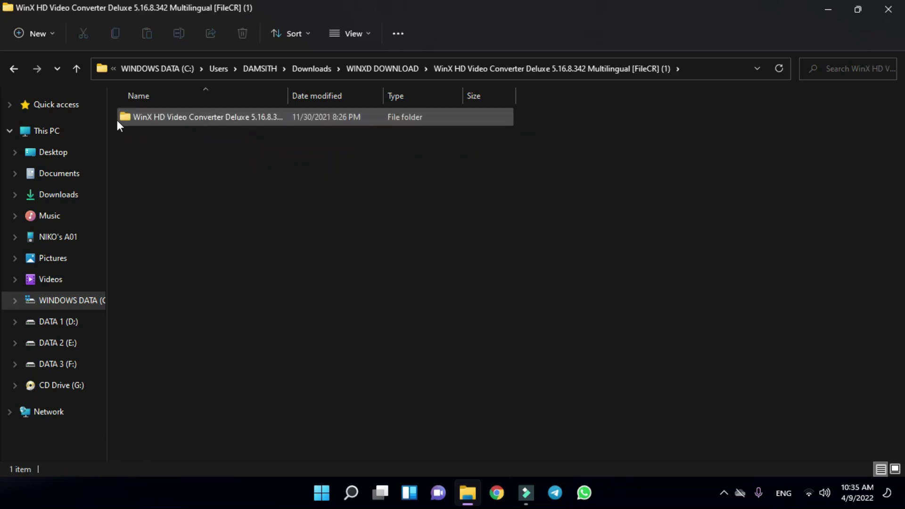
double_click(191, 114)
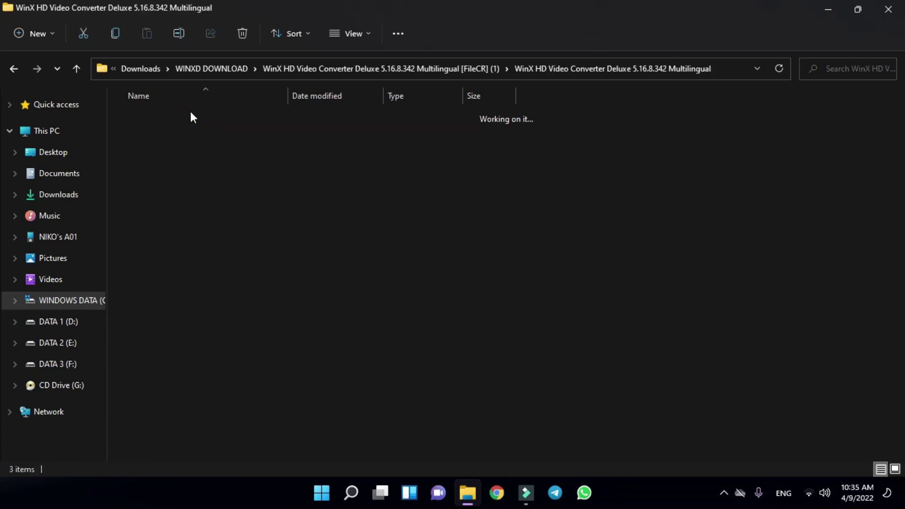
drag(703, 361, 752, 283)
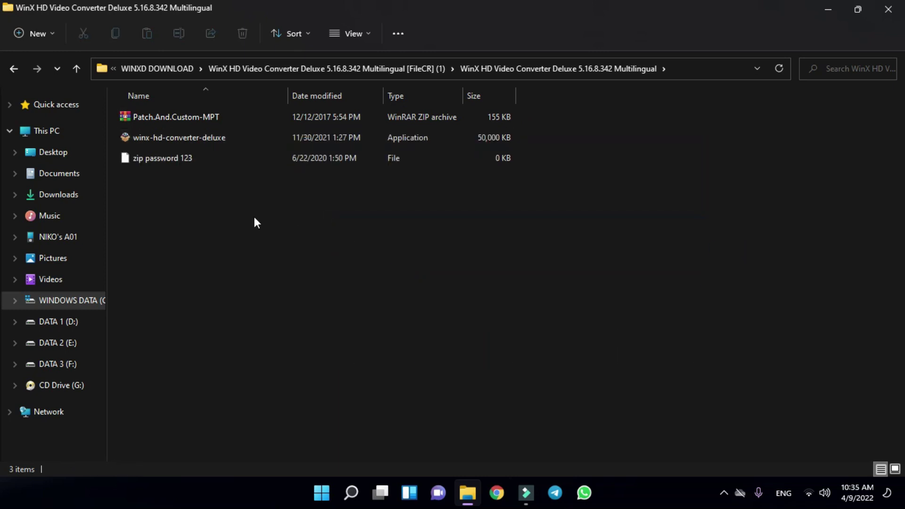
double_click(237, 139)
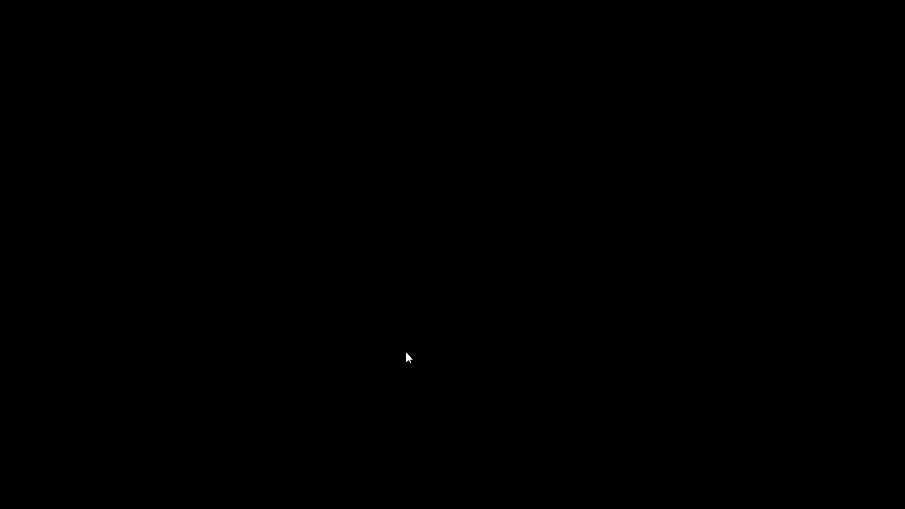
click(405, 350)
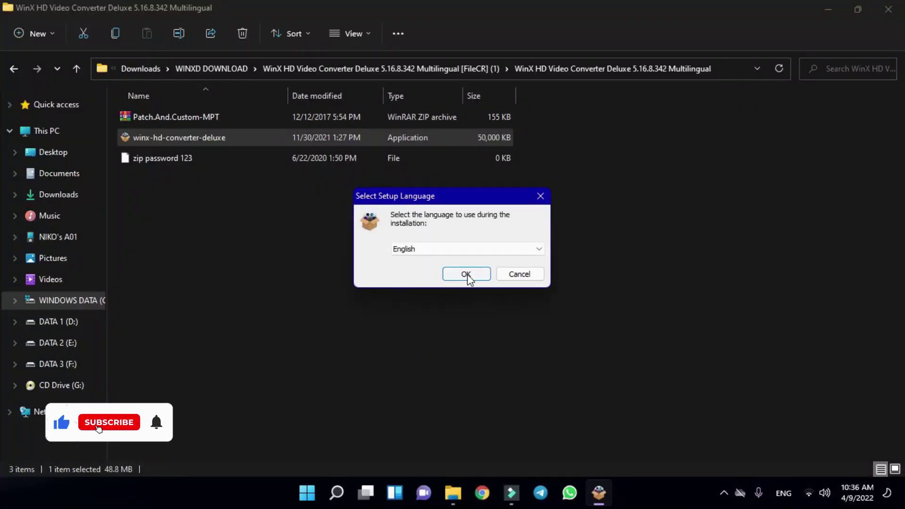
- Choose English, accept the license agreement, and move through the setup wizard's opening pages
click(478, 276)
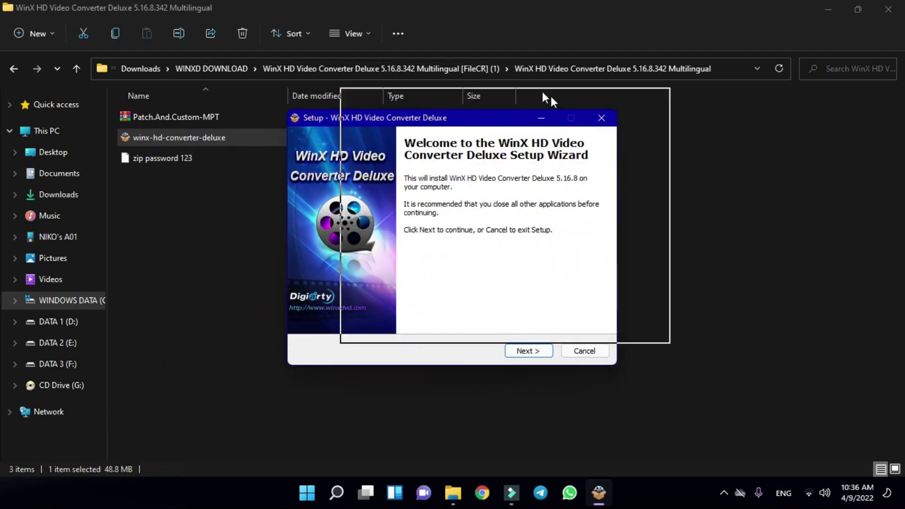
click(527, 348)
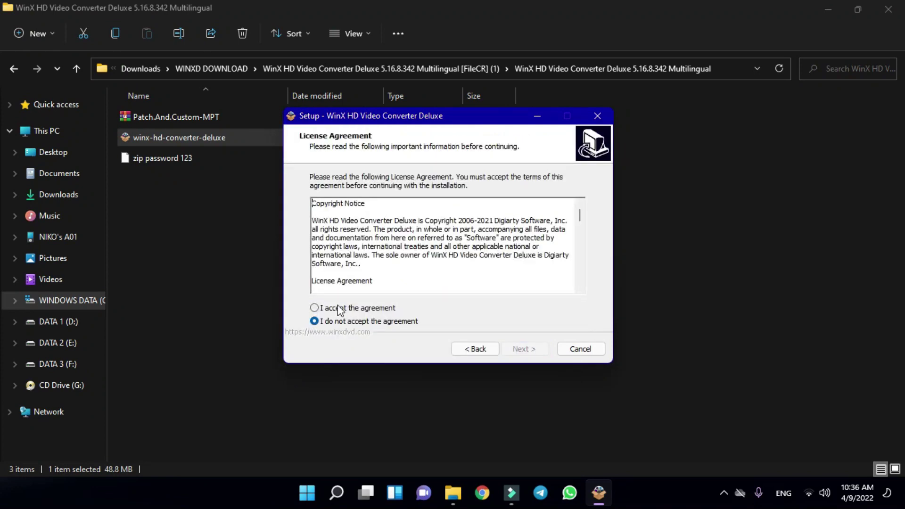
click(349, 309)
click(519, 350)
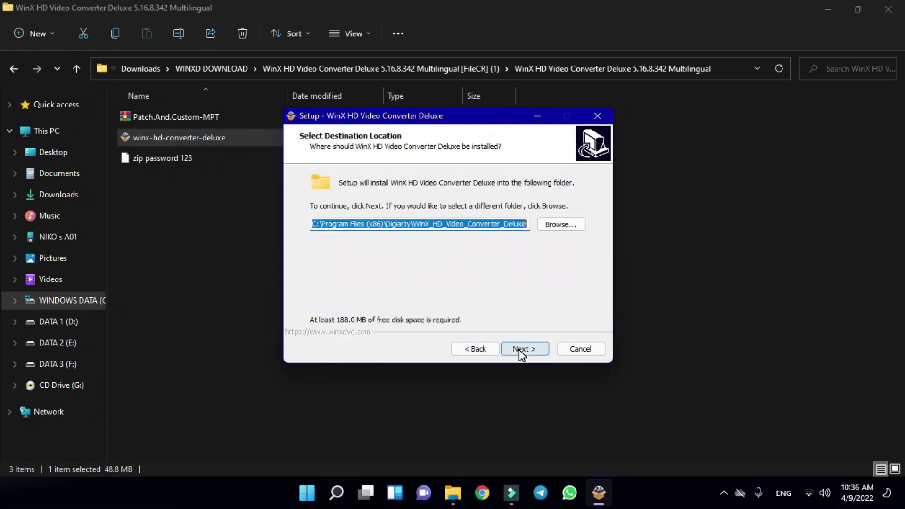
click(519, 350)
click(476, 349)
- Keep the default install location, Start Menu folder and shortcuts, and run the installation
click(536, 350)
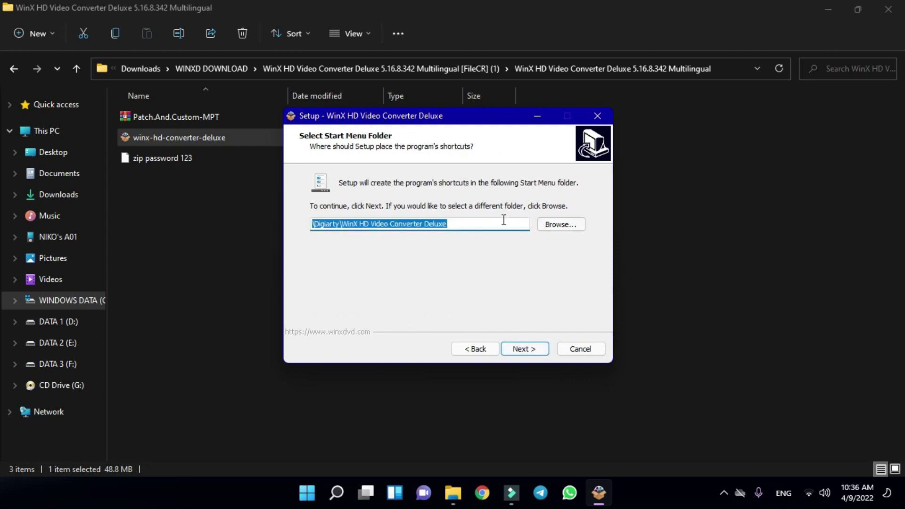
click(535, 350)
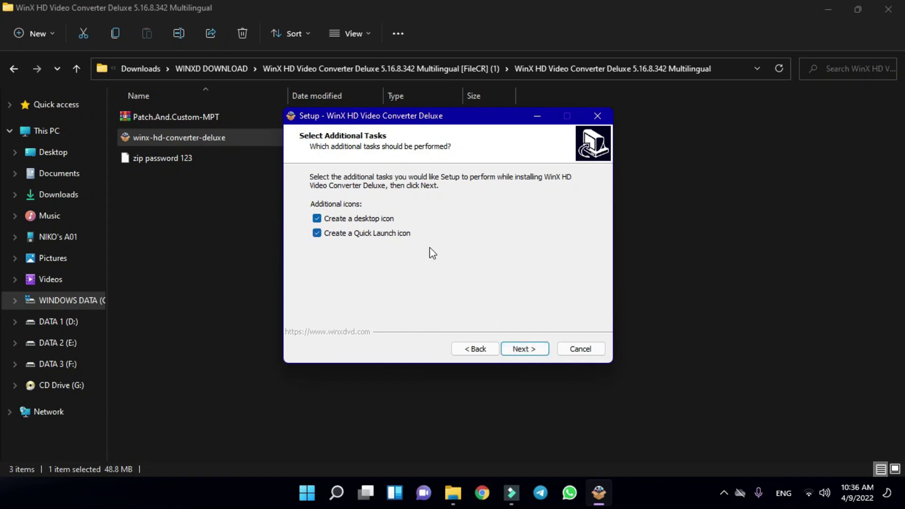
click(540, 350)
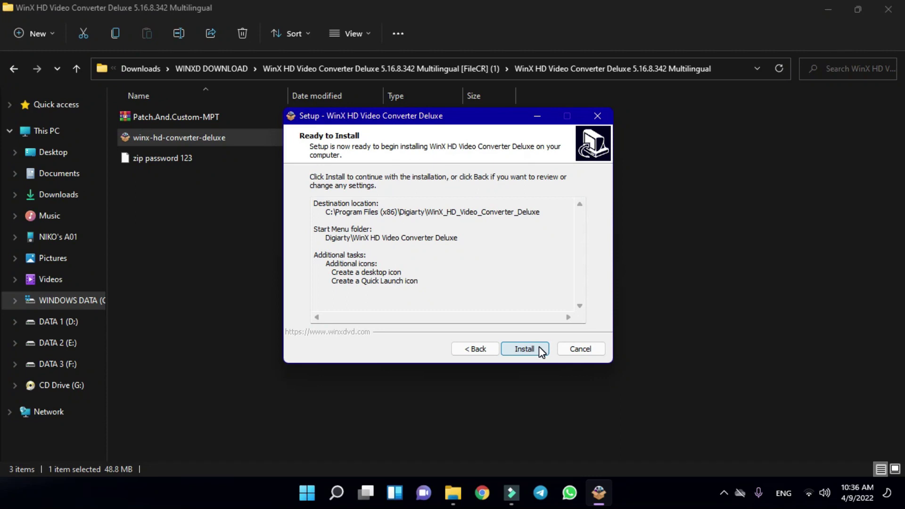
click(539, 350)
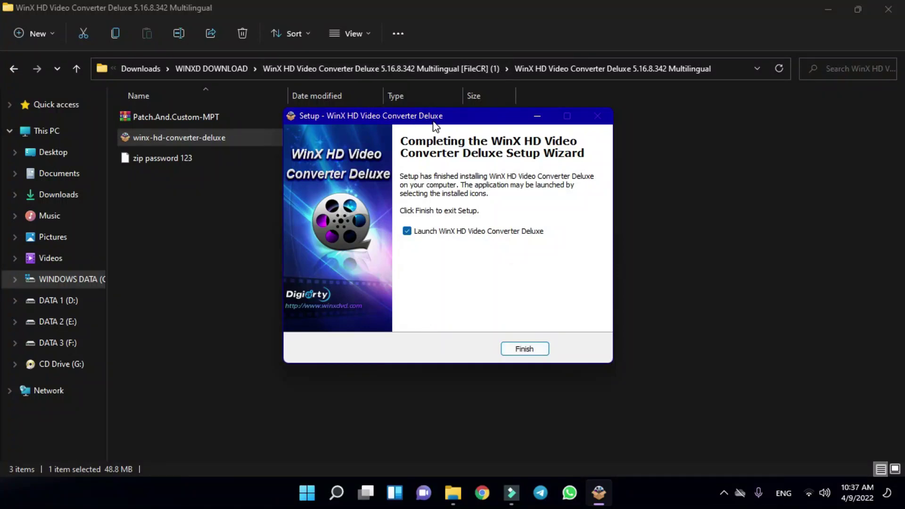
mouse_move(447, 123)
mouse_down()
mouse_move(471, 139)
mouse_move(481, 70)
mouse_move(494, 104)
mouse_move(440, 122)
mouse_up()
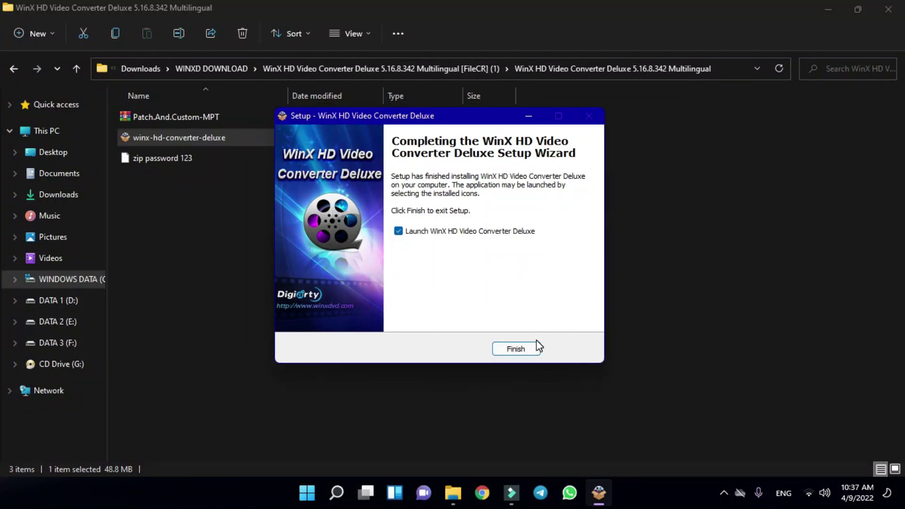
- Finish setup, hide File Explorer, close the Edge page, and dismiss the registration and spring offer pop-ups
click(515, 348)
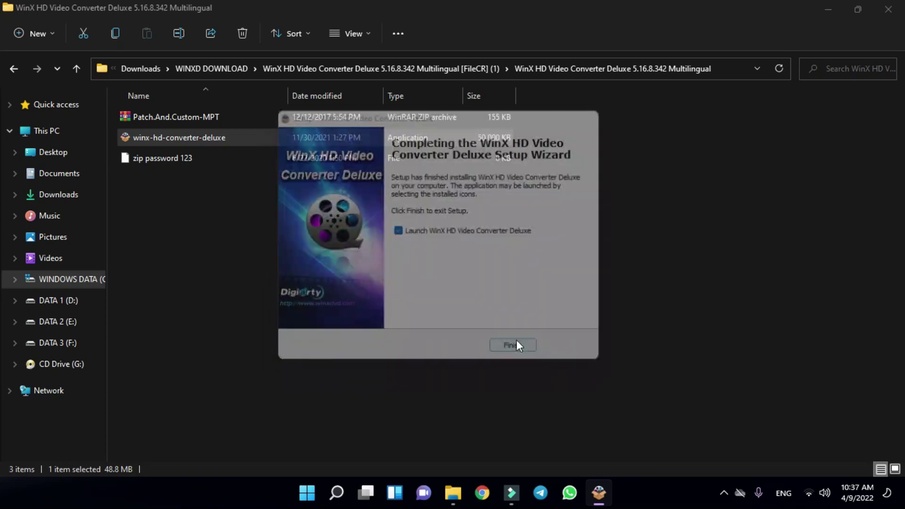
click(838, 9)
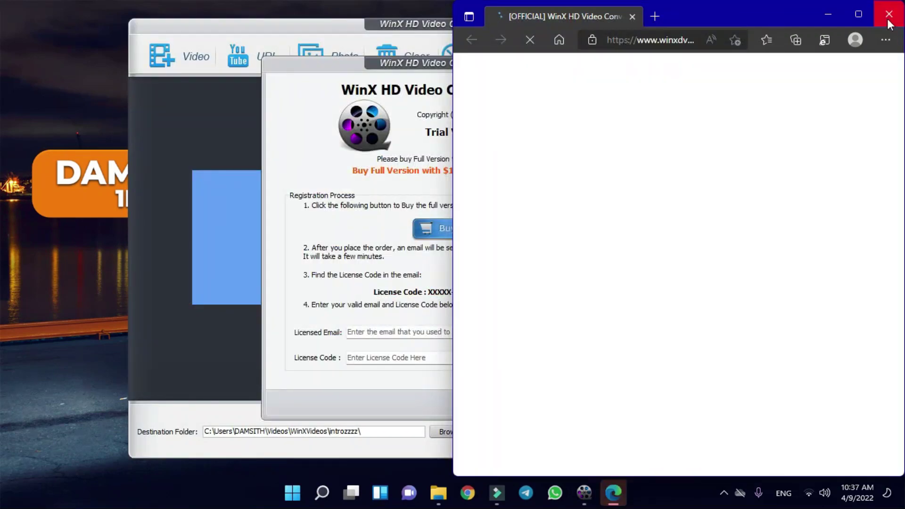
click(888, 21)
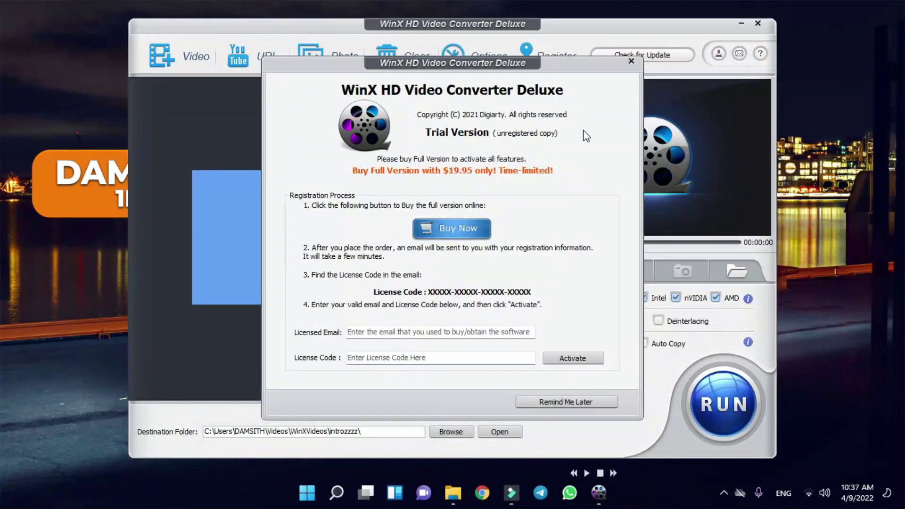
click(632, 61)
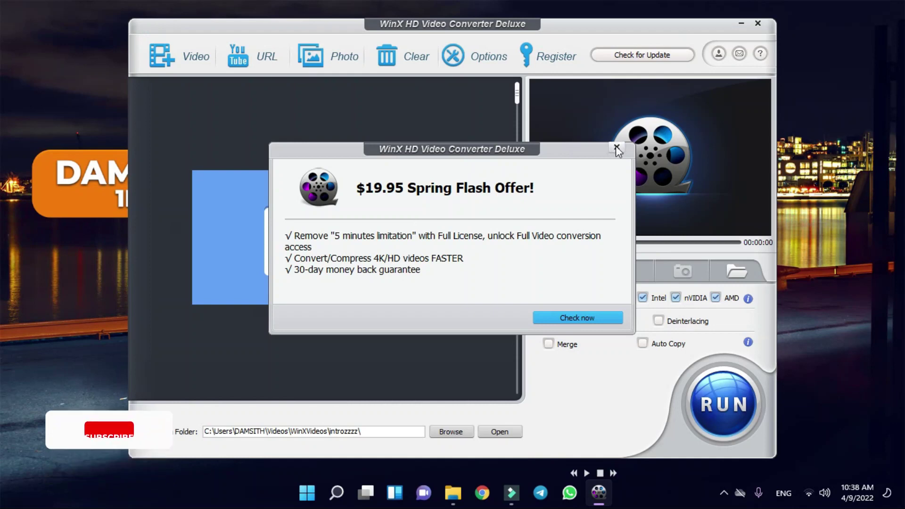
click(617, 147)
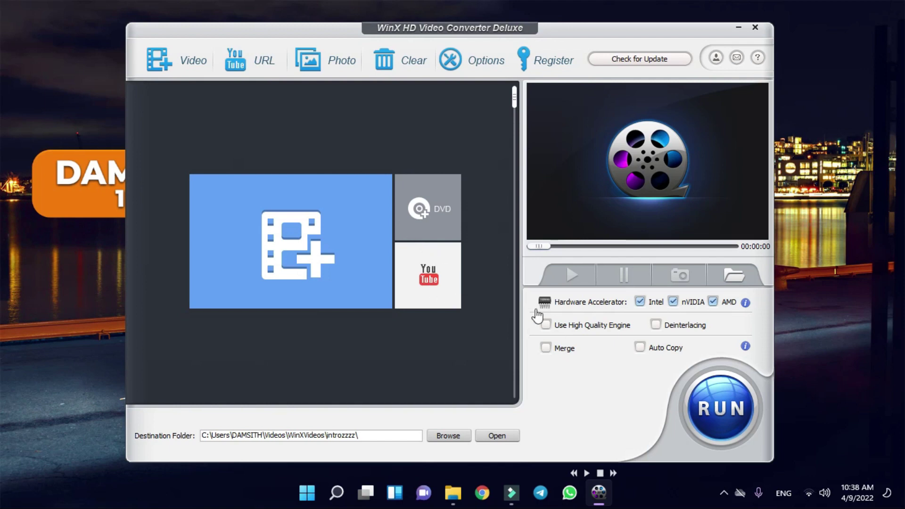
click(256, 66)
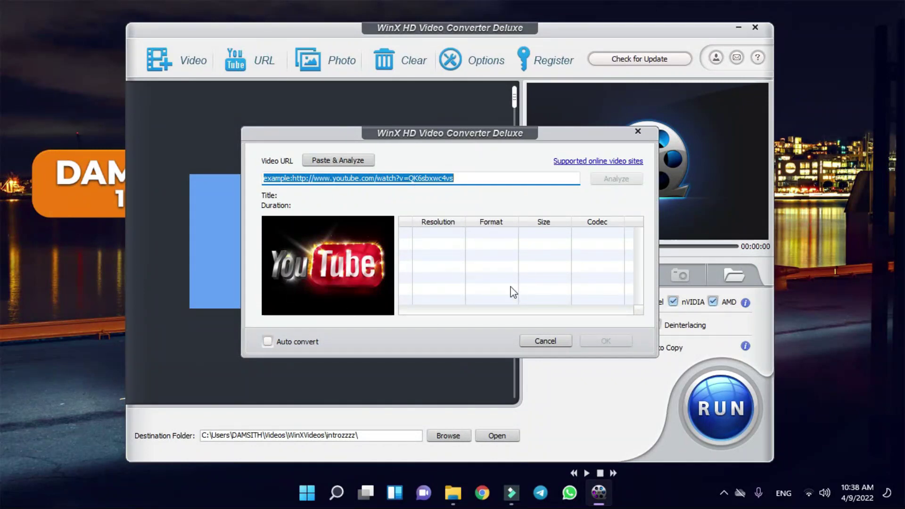
click(545, 342)
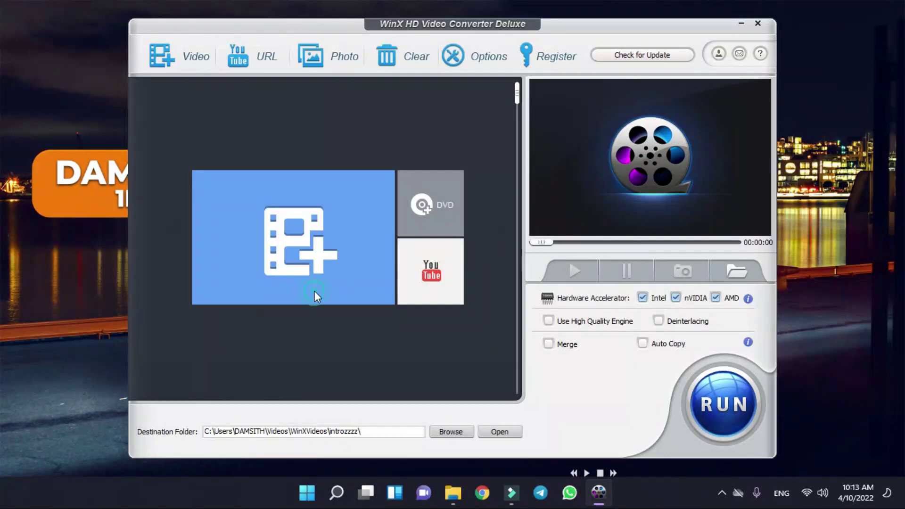
- Browse to TO RENDER, check Architect_Logo's 2.21 GB size in Properties, and load it into the converter
click(315, 291)
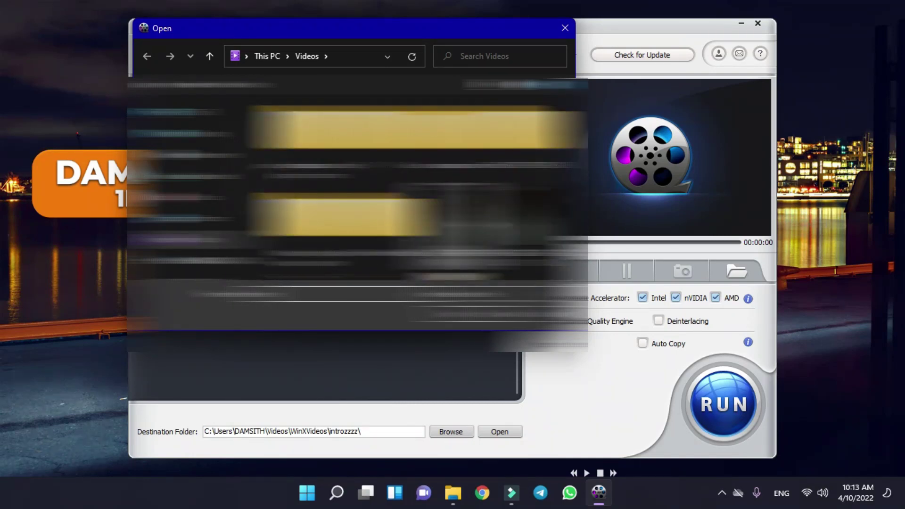
double_click(349, 180)
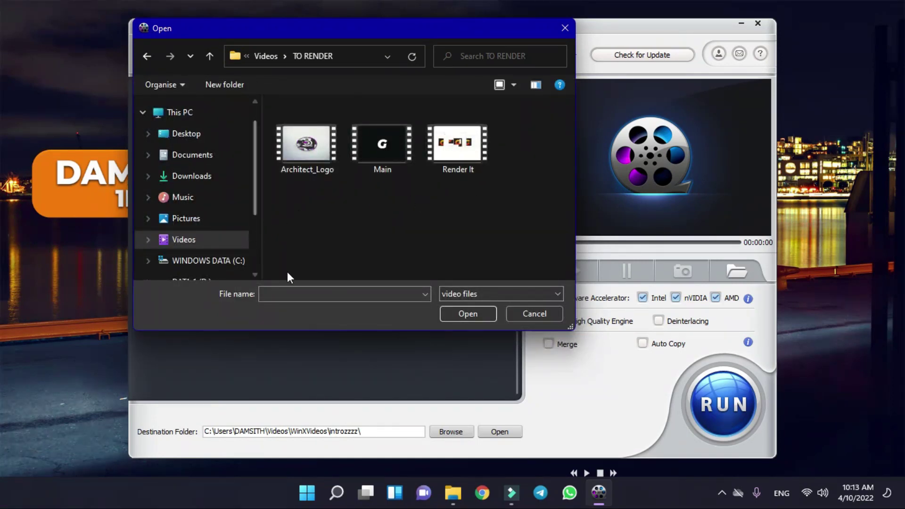
click(315, 159)
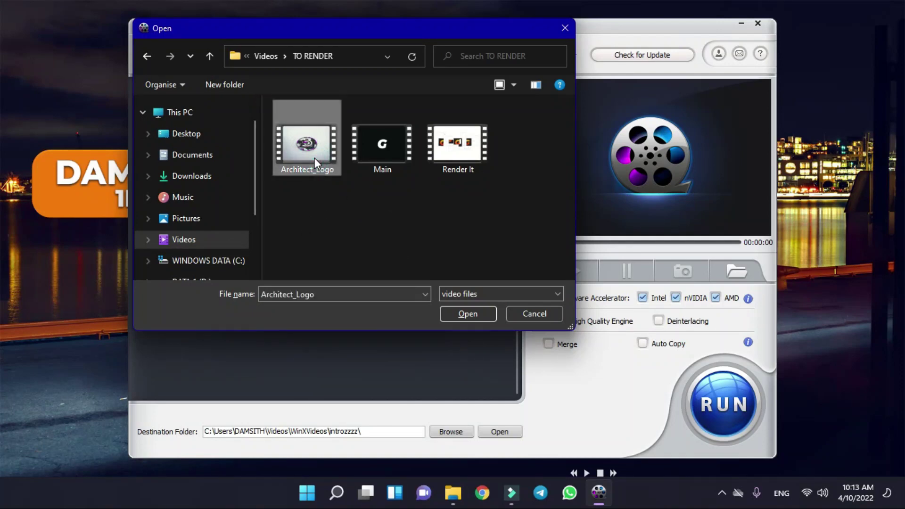
key(alt+Return)
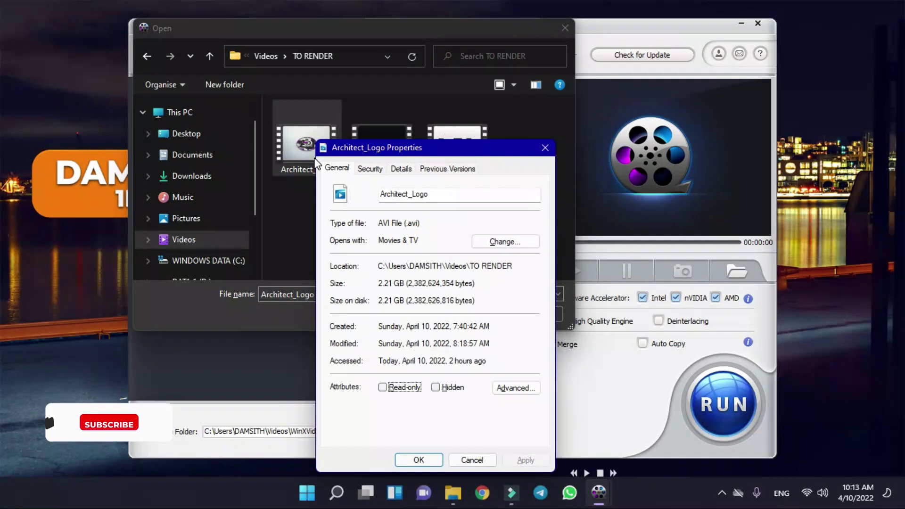
drag(384, 282, 402, 280)
click(403, 281)
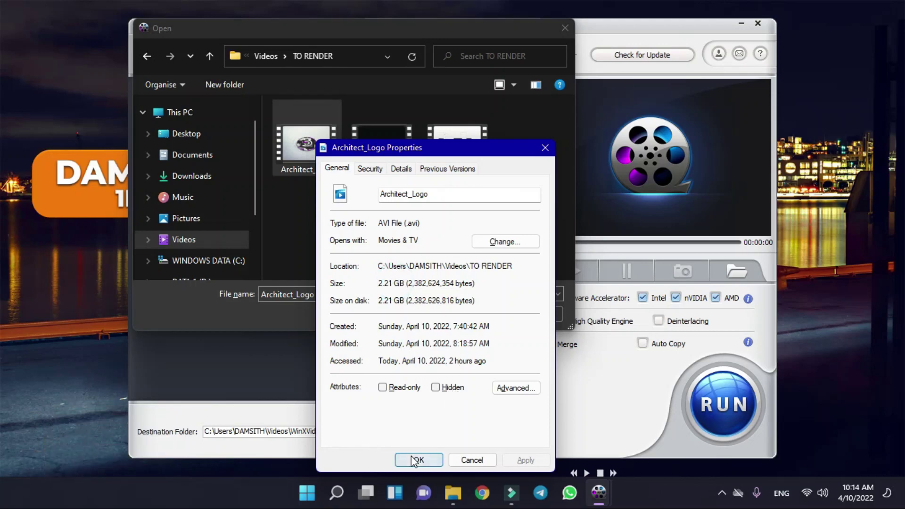
click(544, 147)
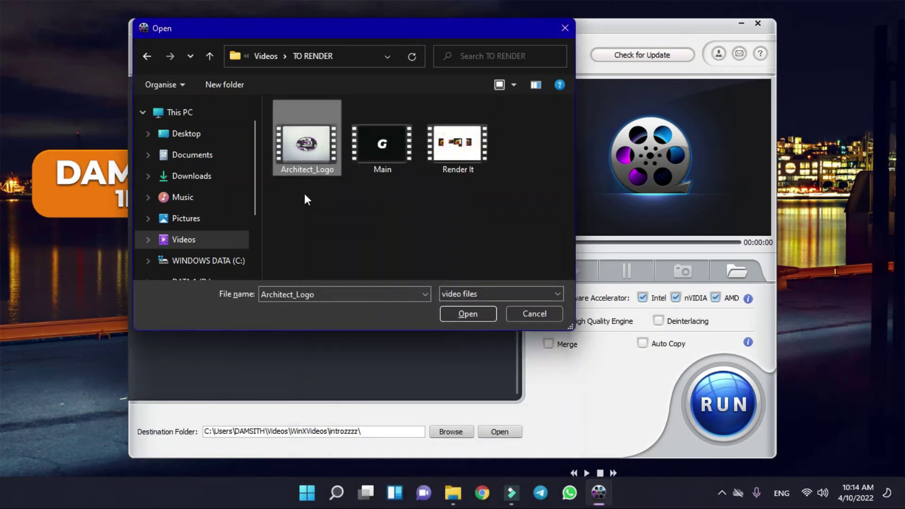
double_click(310, 166)
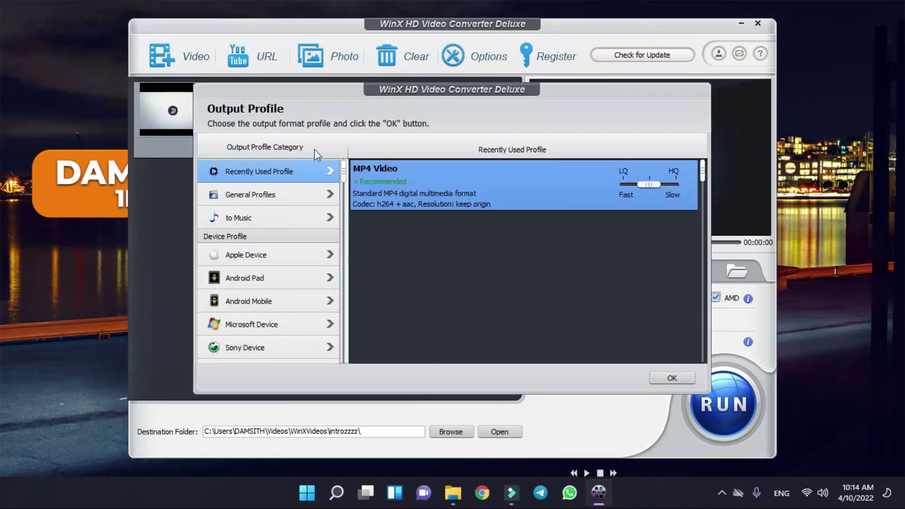
- Adjust the LQ/HQ quality slider and accept MP4 Video as Architect_Logo's output profile
mouse_move(352, 86)
mouse_down()
mouse_move(422, 99)
mouse_move(261, 90)
mouse_move(351, 88)
mouse_move(341, 88)
mouse_up()
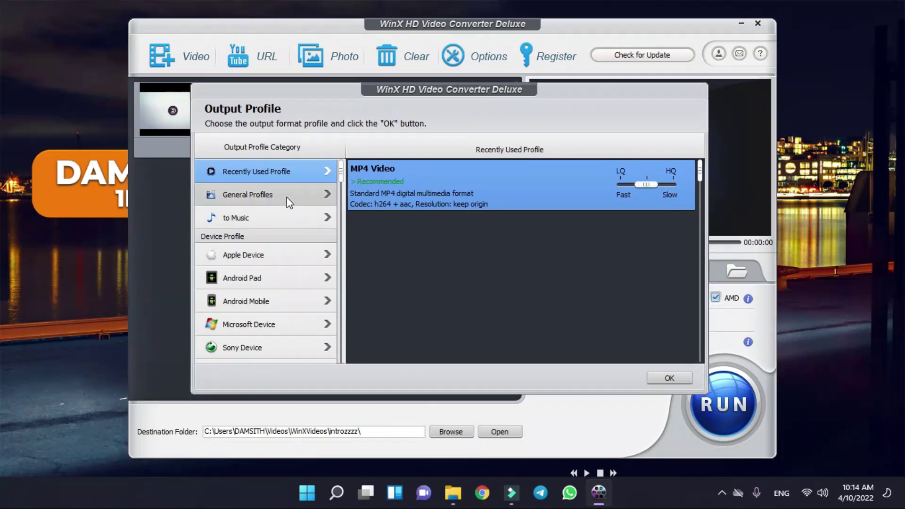
click(620, 184)
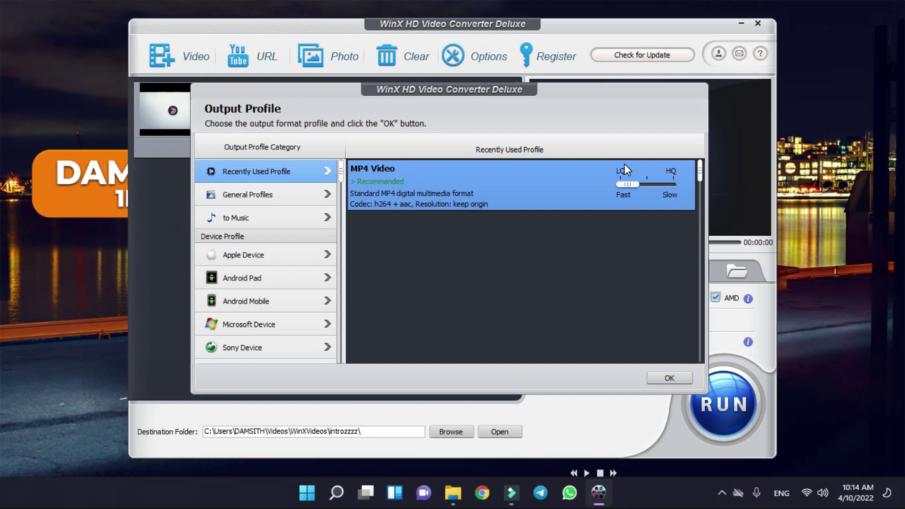
click(671, 185)
scroll(309, 315, down, 1)
scroll(309, 316, up, 1)
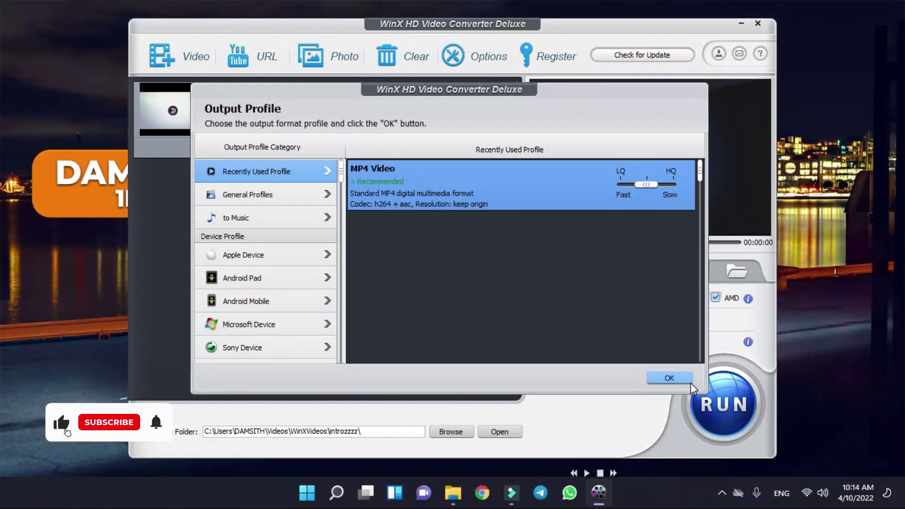
click(669, 378)
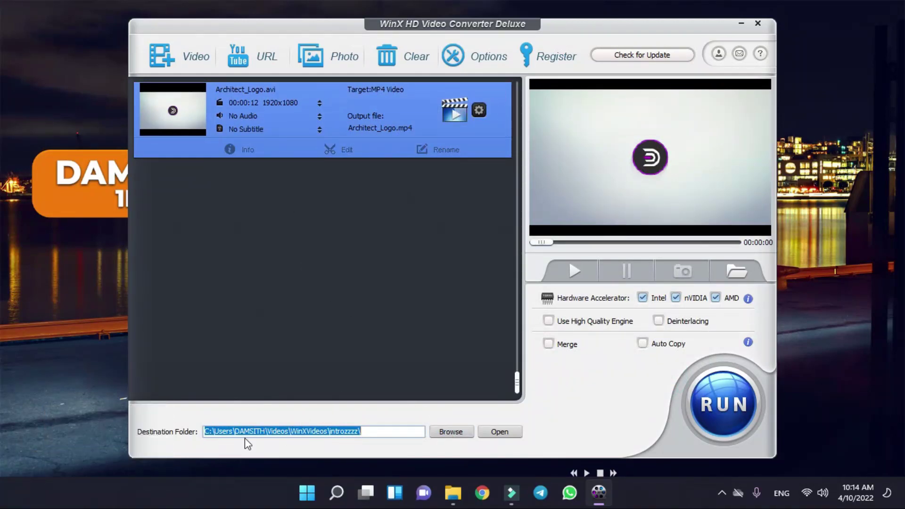
click(449, 432)
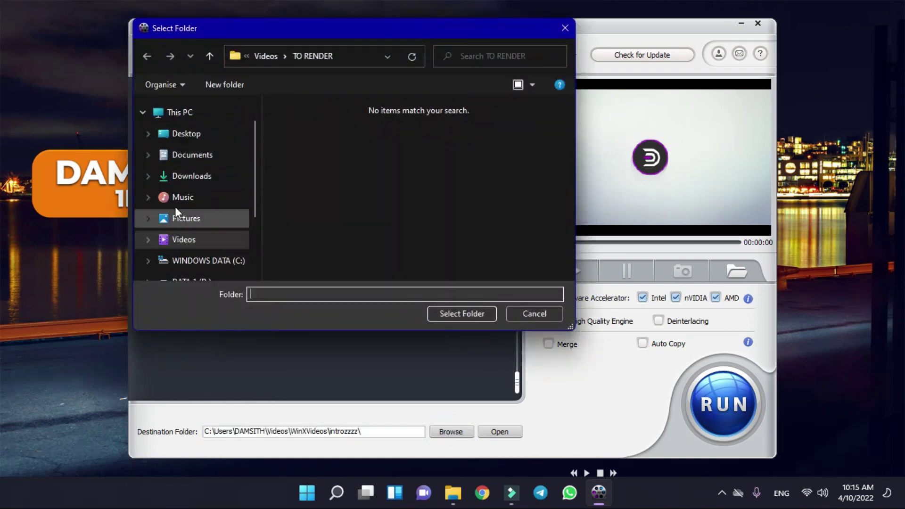
click(227, 243)
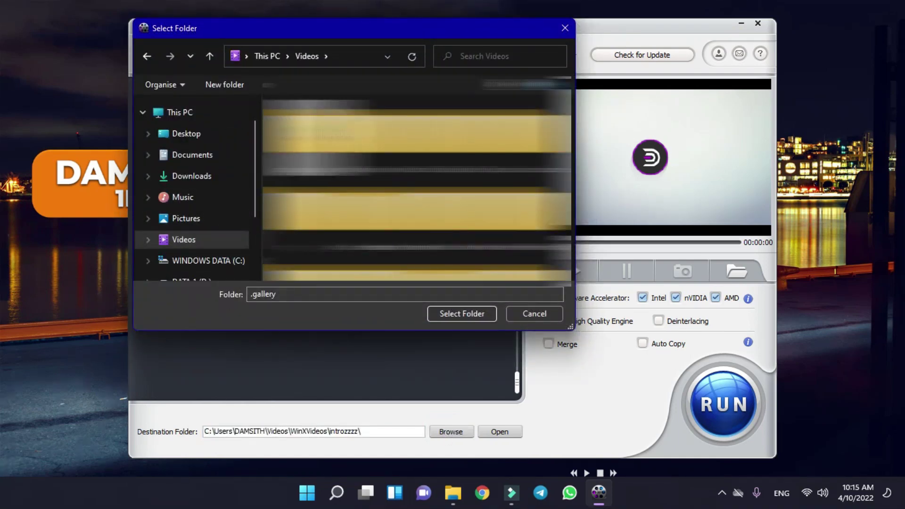
key(Return)
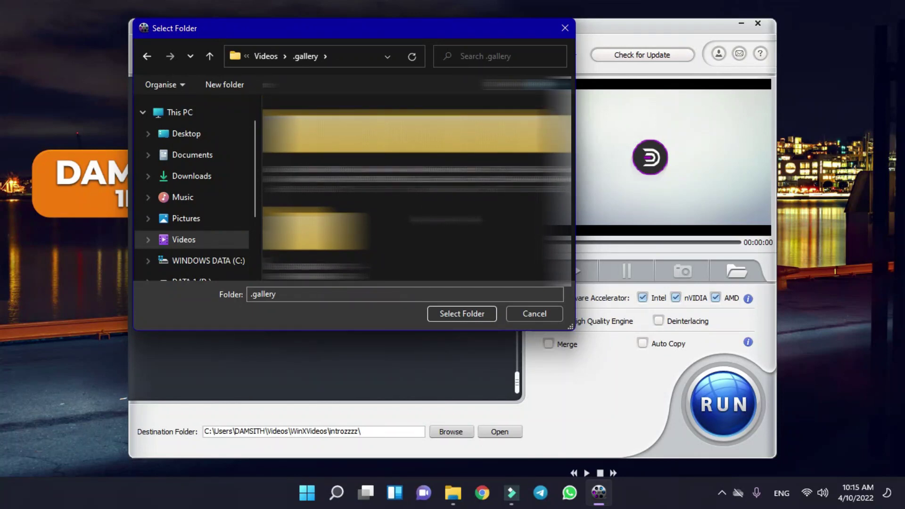
key(alt+Left)
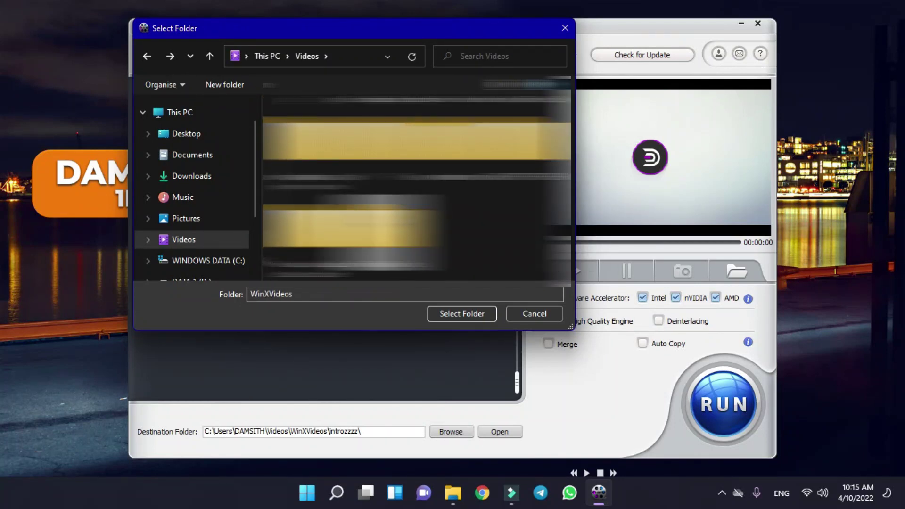
key(Down)
key(Return)
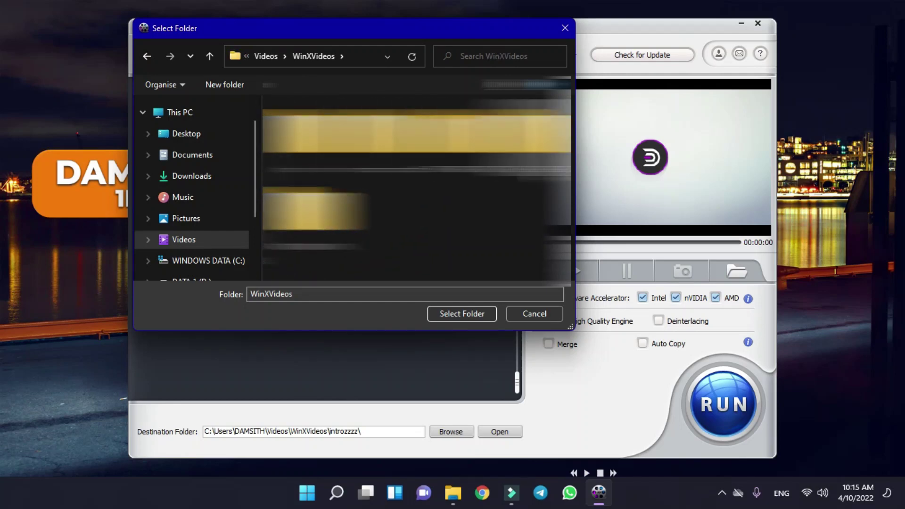
key(Down)
key(Return)
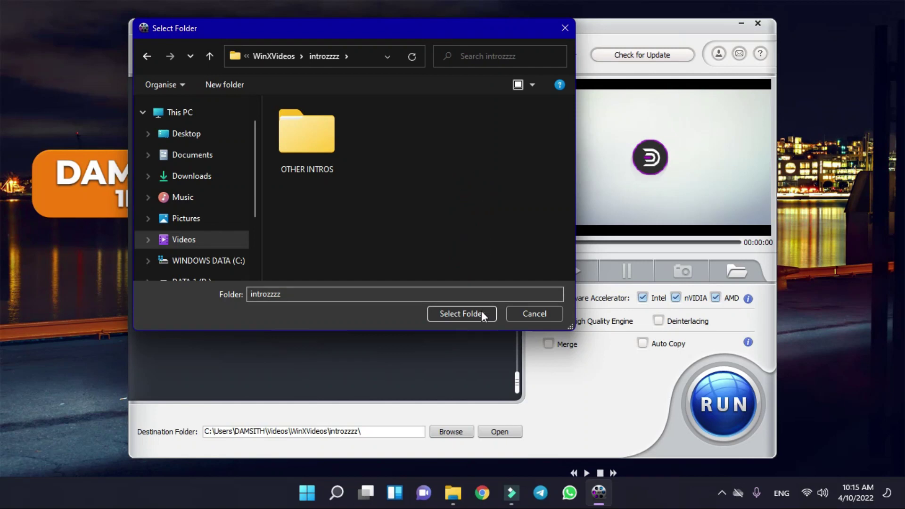
click(479, 315)
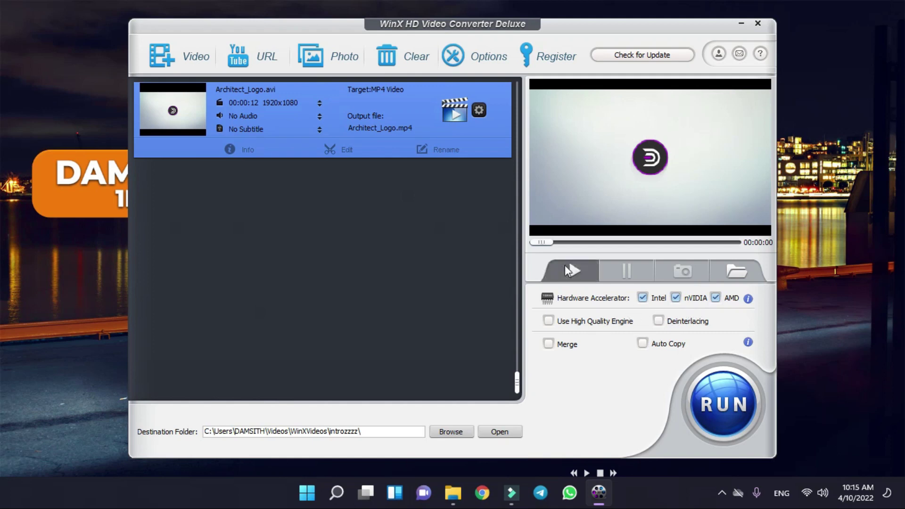
- Convert Architect_Logo to MP4, skipping the trial notice, and acknowledge the 'All jobs have been completed' message
click(703, 395)
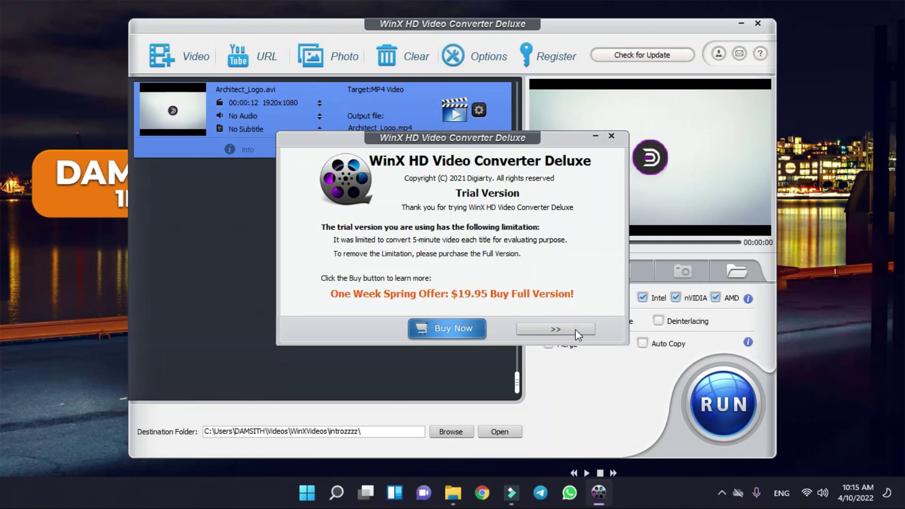
click(576, 329)
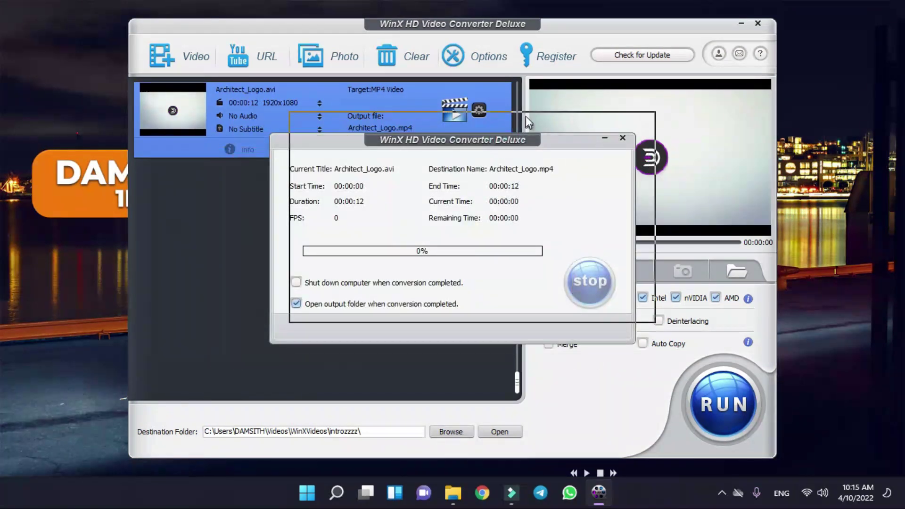
mouse_move(505, 138)
mouse_down()
mouse_move(497, 139)
mouse_move(509, 138)
mouse_up()
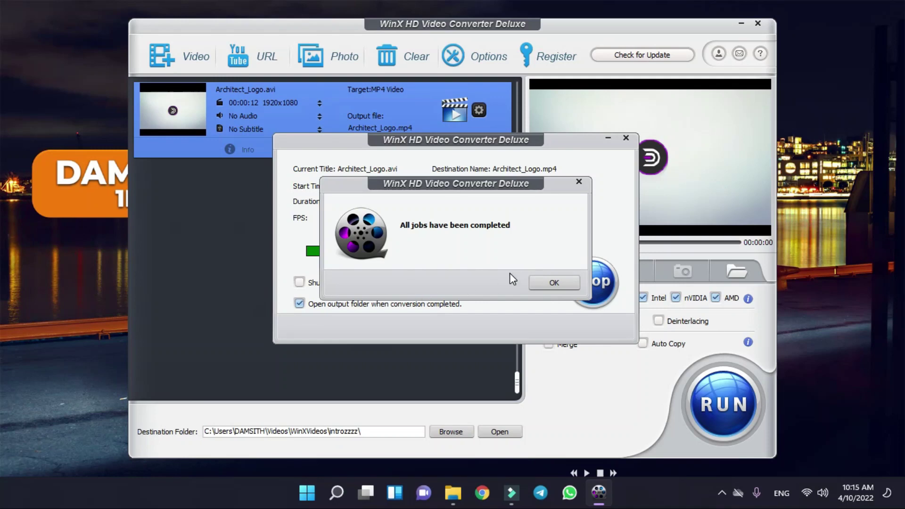
mouse_move(366, 182)
mouse_down()
mouse_move(362, 191)
mouse_move(365, 181)
mouse_up()
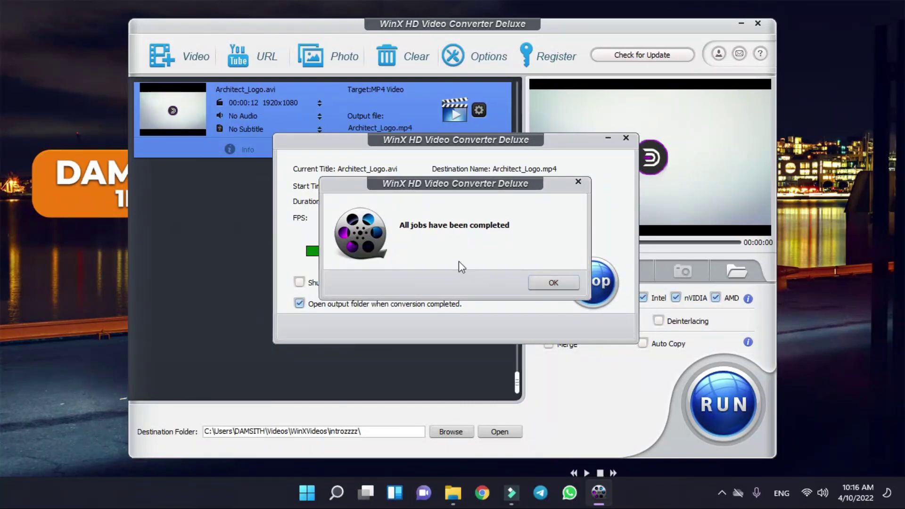
click(549, 282)
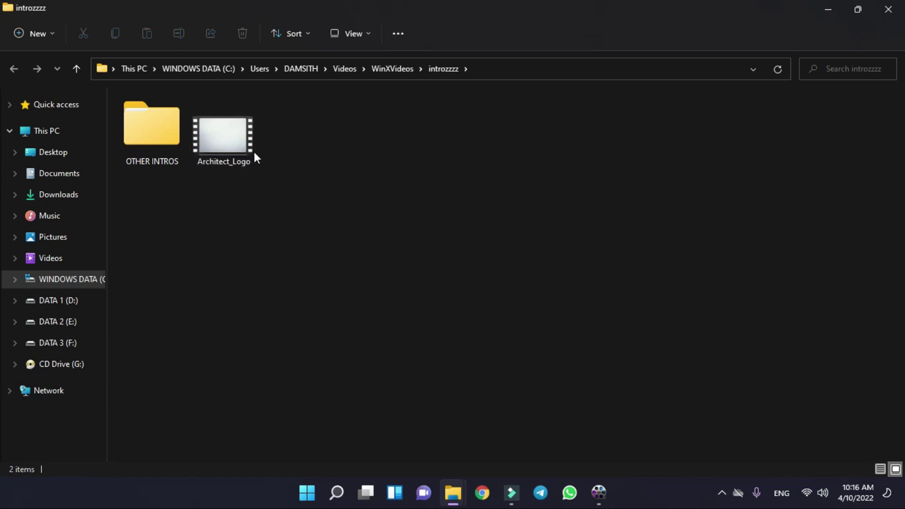
- Open the converted Architect_Logo.mp4's properties in introzzzz, read its 5.91 MB size, and close them
mouse_move(238, 139)
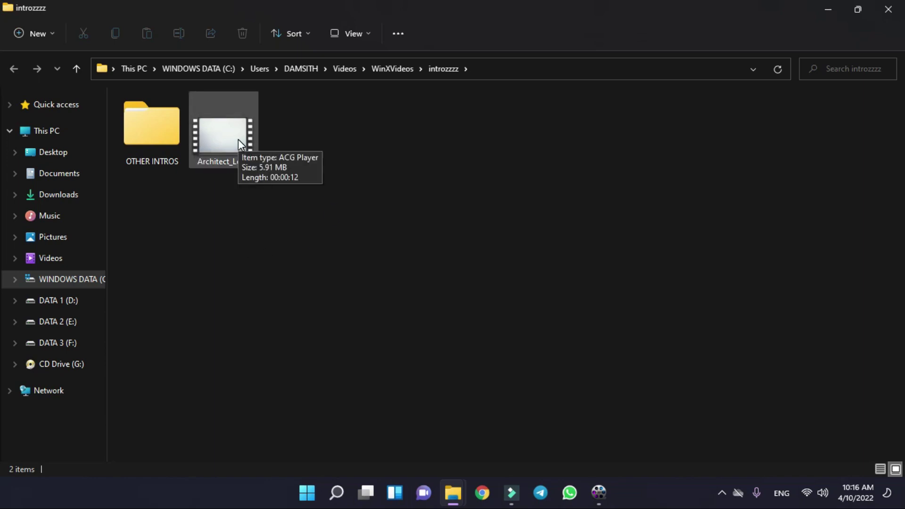
click(239, 140)
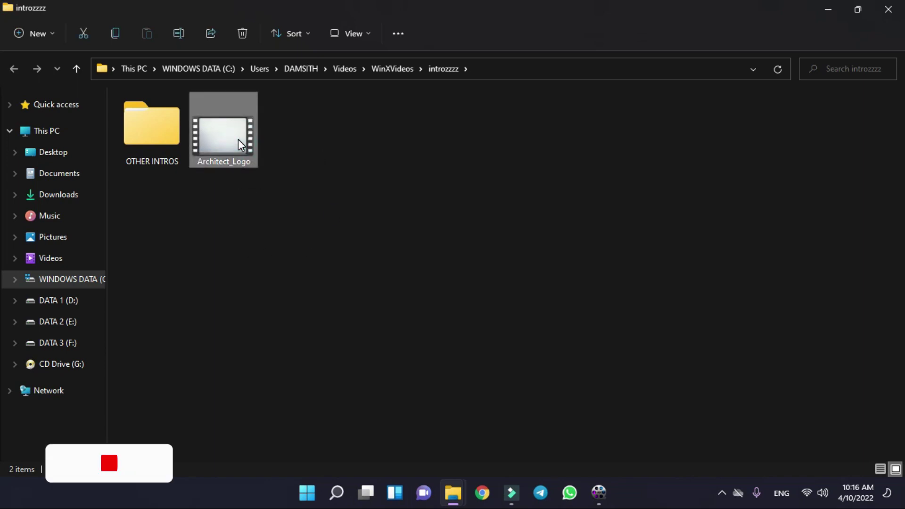
double_click(237, 139)
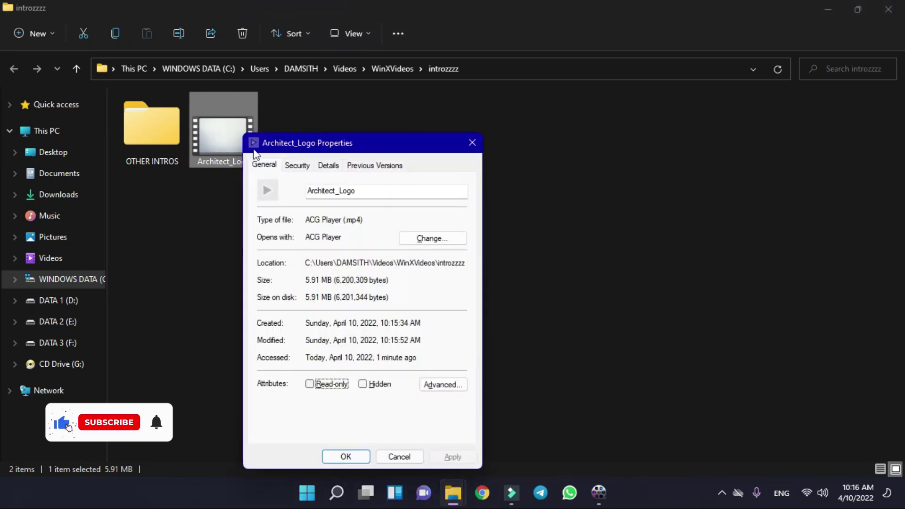
click(310, 276)
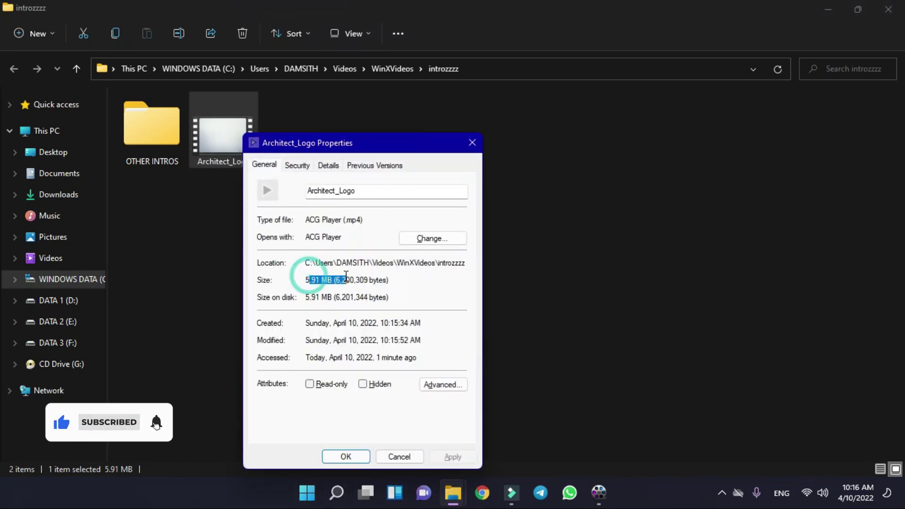
drag(310, 277, 402, 284)
click(400, 285)
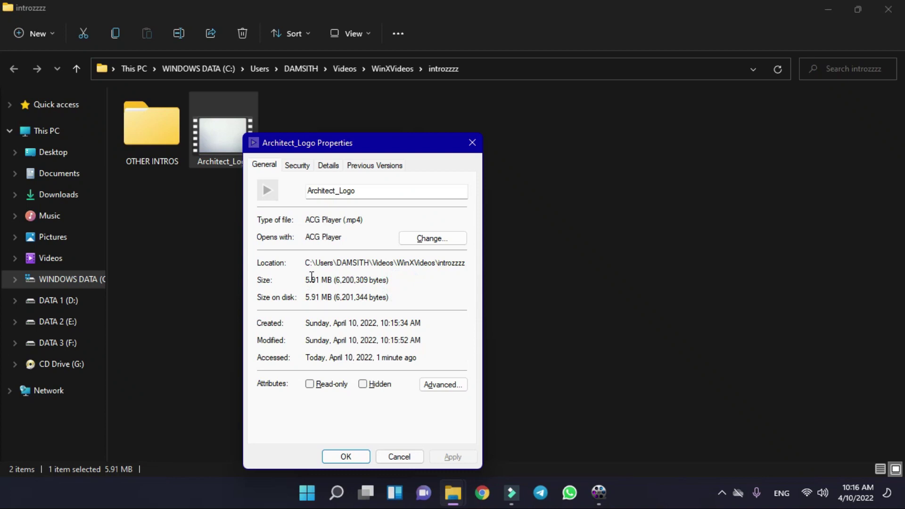
drag(309, 277, 406, 281)
click(405, 283)
drag(304, 280, 390, 283)
click(391, 283)
drag(305, 282, 426, 271)
click(414, 279)
drag(307, 280, 398, 287)
click(397, 287)
drag(426, 150, 415, 116)
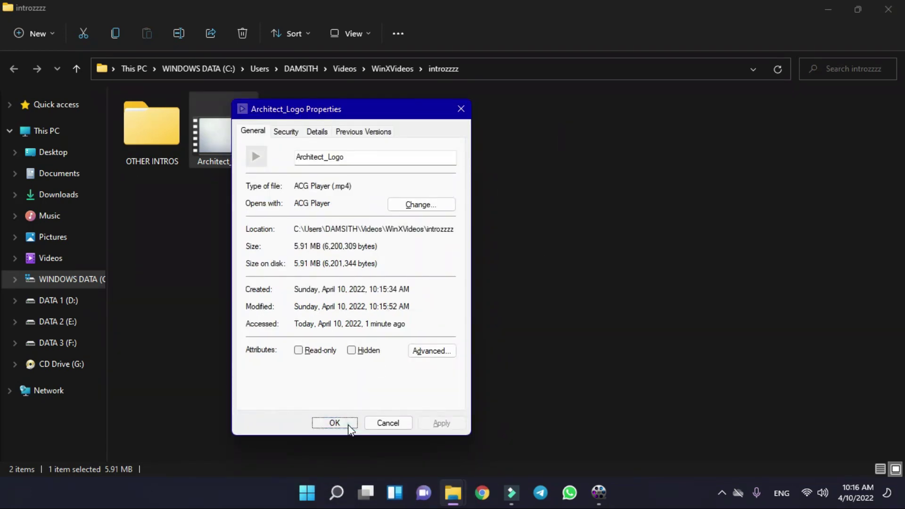
click(348, 425)
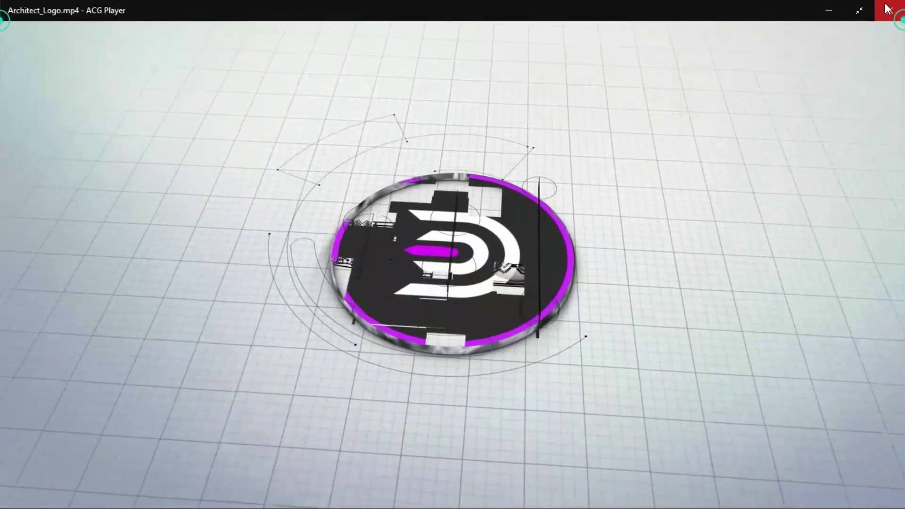
key(alt+F4)
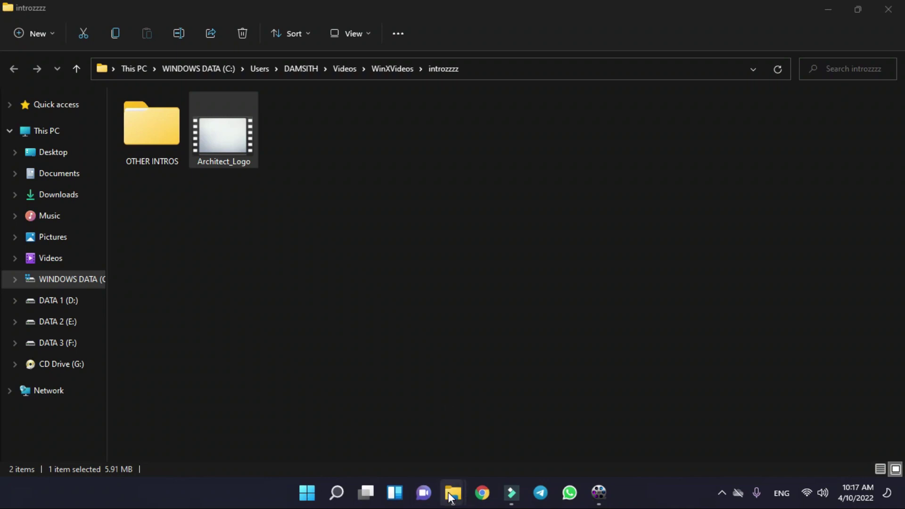
click(451, 495)
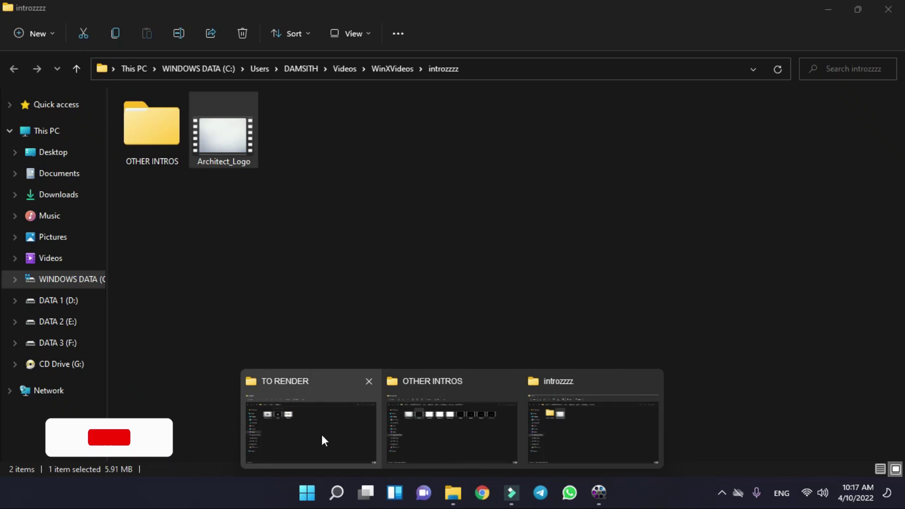
click(350, 441)
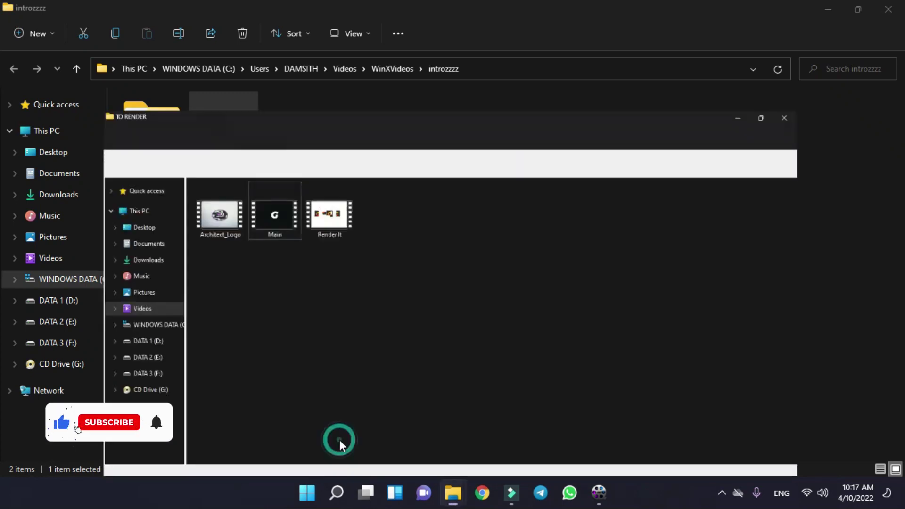
click(142, 154)
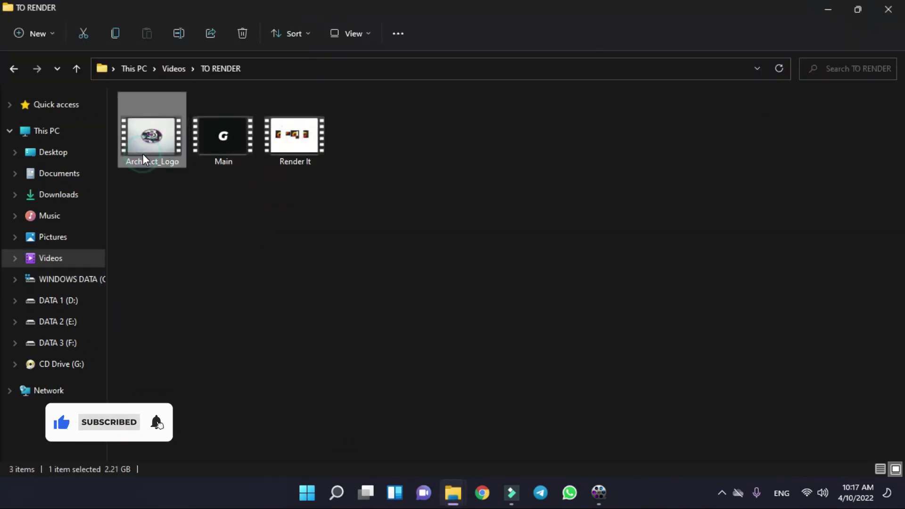
key(alt+Return)
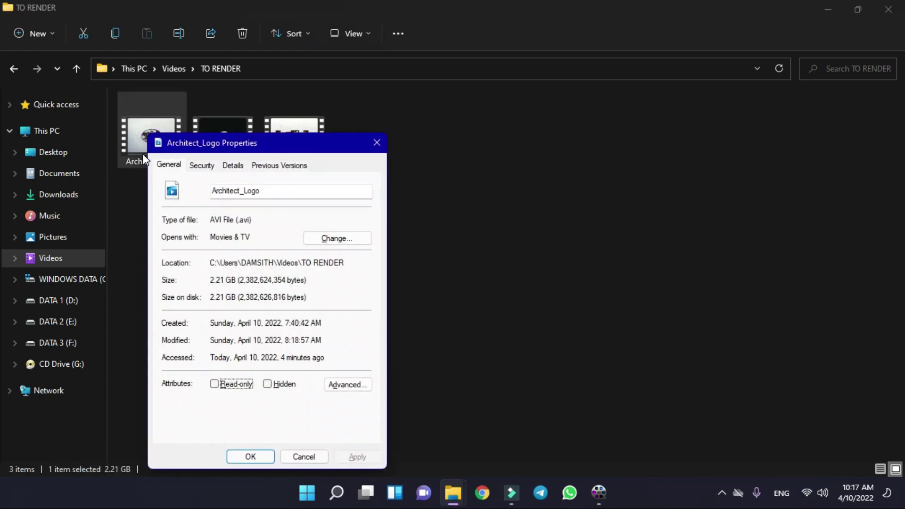
click(214, 279)
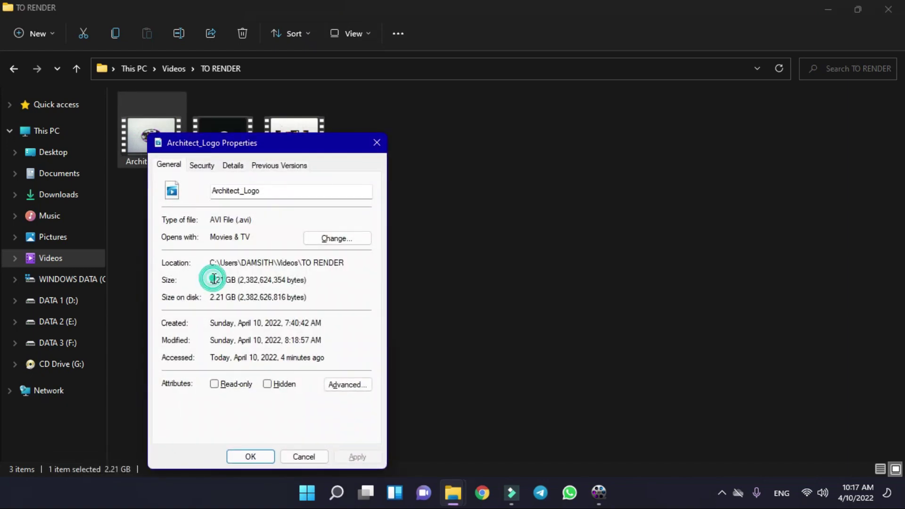
drag(202, 218, 244, 221)
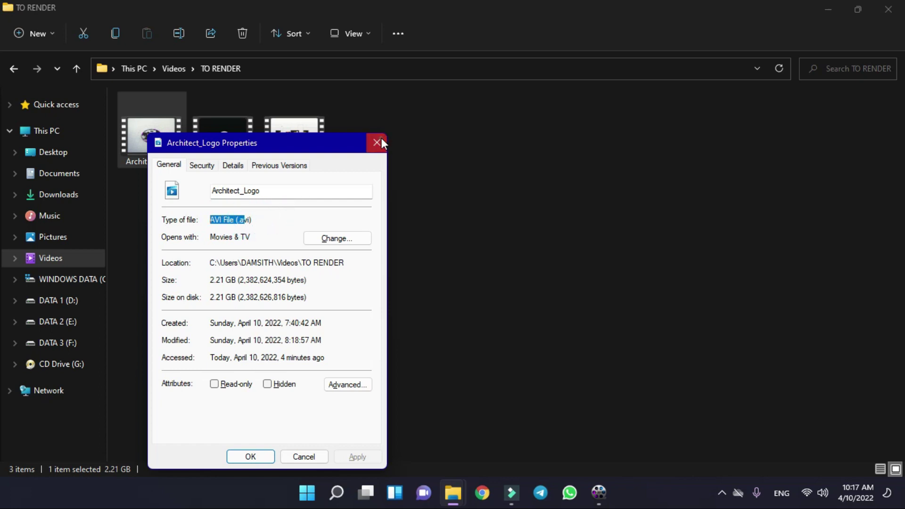
click(376, 142)
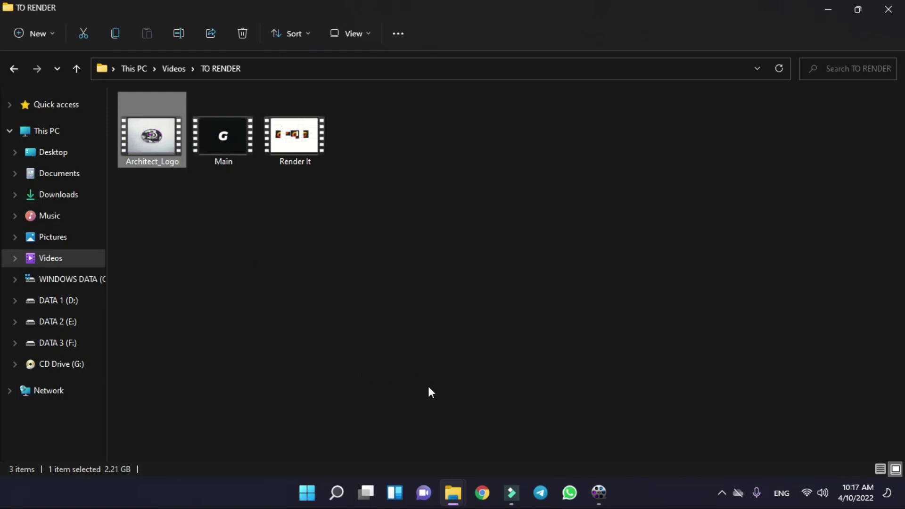
mouse_move(459, 488)
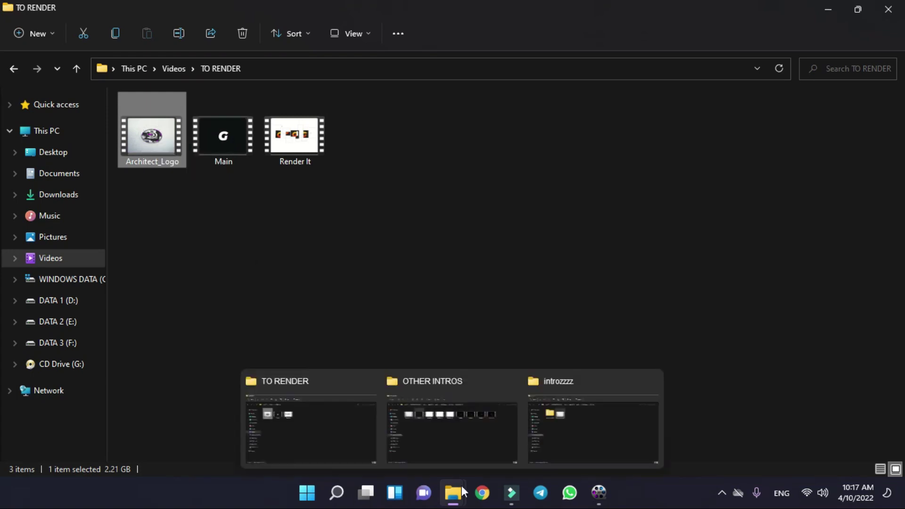
click(595, 424)
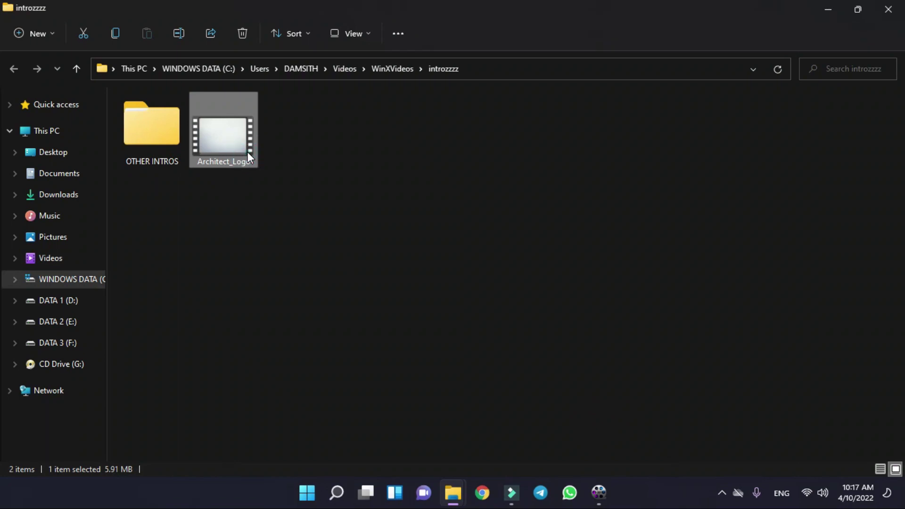
key(alt+Return)
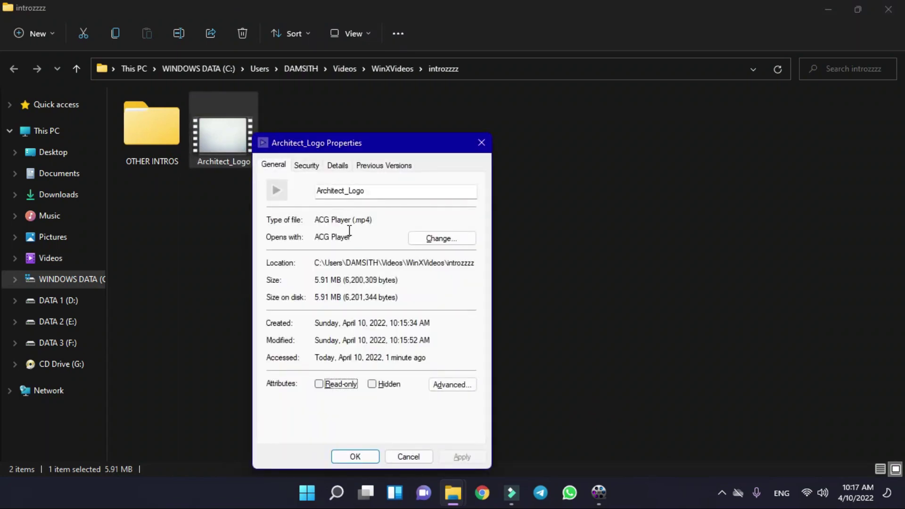
click(354, 225)
click(374, 225)
click(480, 142)
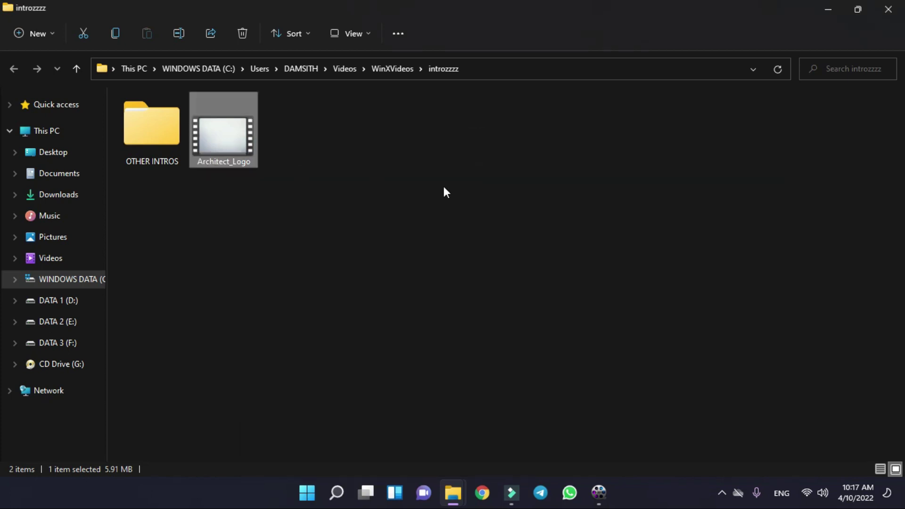
mouse_move(455, 496)
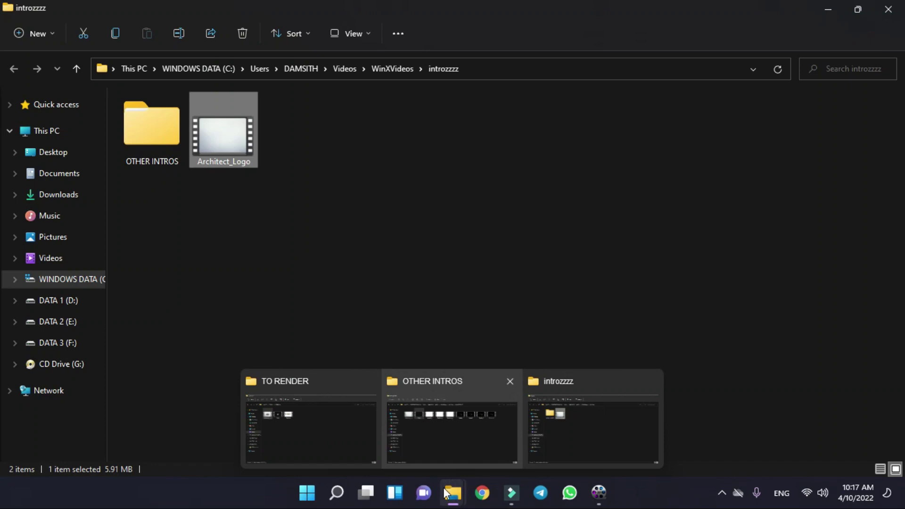
- Restore WinX, close the Trial Version notice, and delete the finished Architect_Logo.avi row
click(598, 493)
click(610, 136)
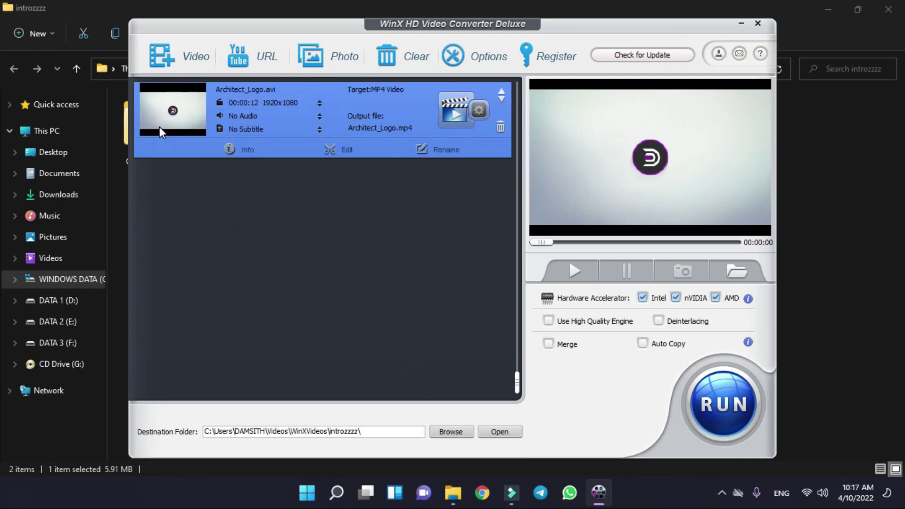
click(501, 125)
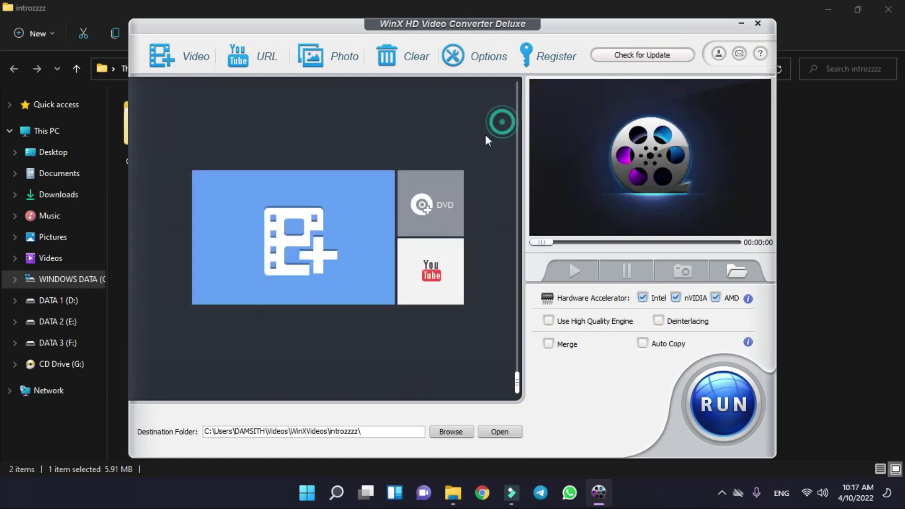
mouse_move(452, 493)
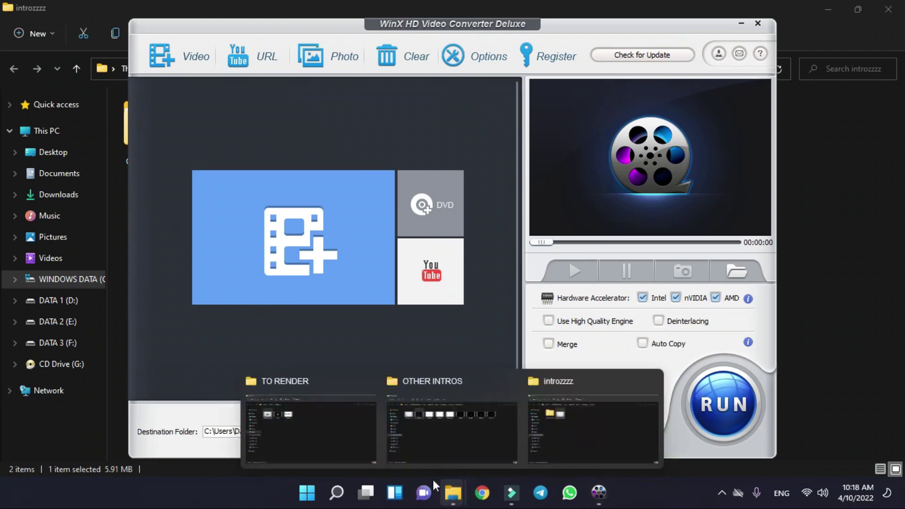
click(274, 423)
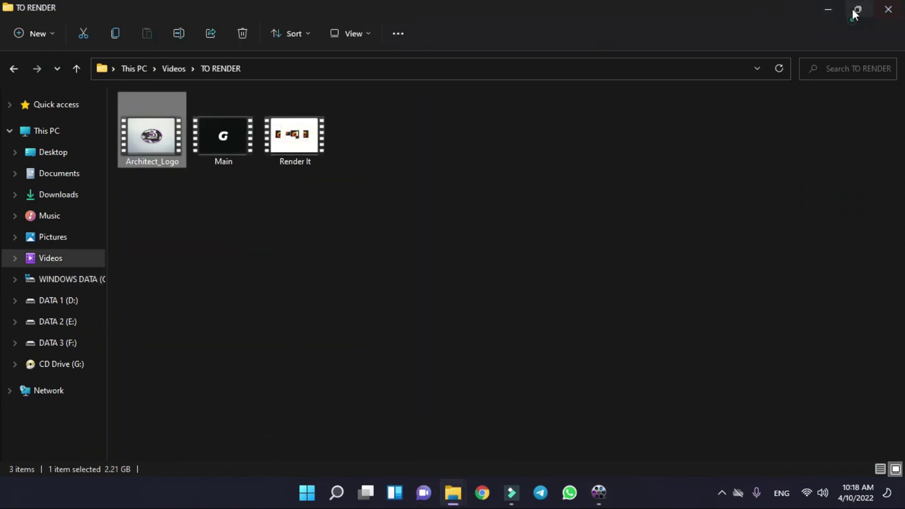
click(856, 9)
click(362, 157)
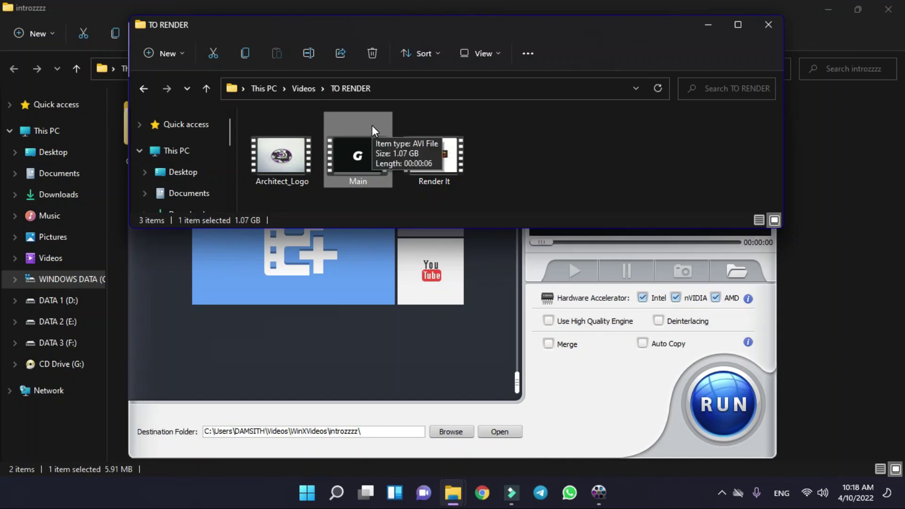
key(alt+Return)
drag(454, 273, 496, 275)
click(464, 276)
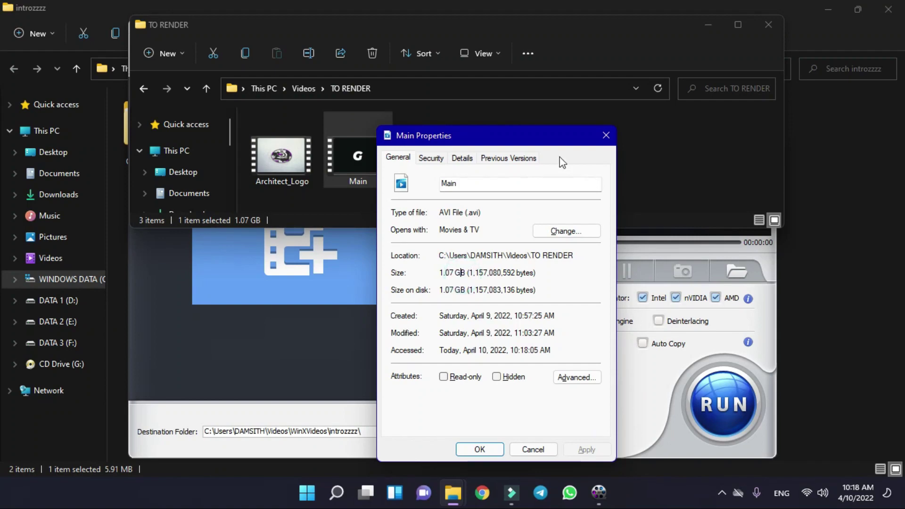
click(605, 137)
click(448, 159)
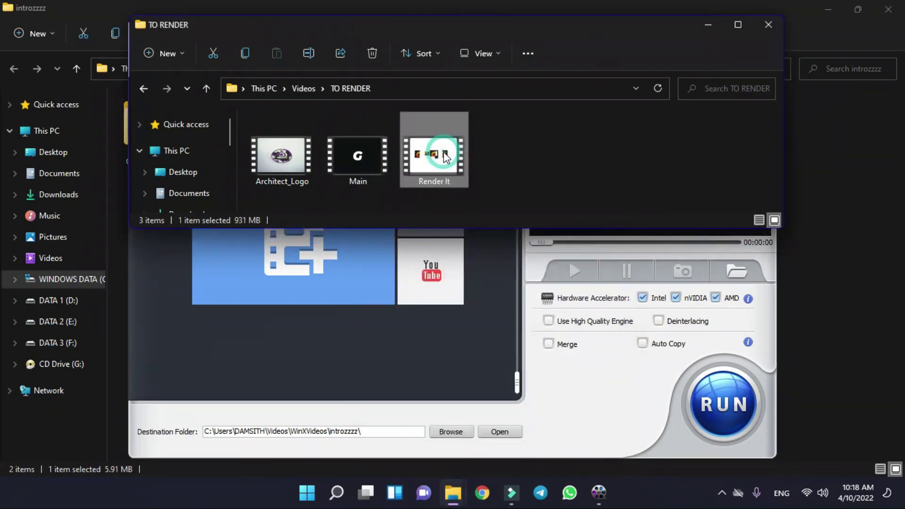
key(alt+Return)
drag(533, 276, 509, 279)
click(541, 280)
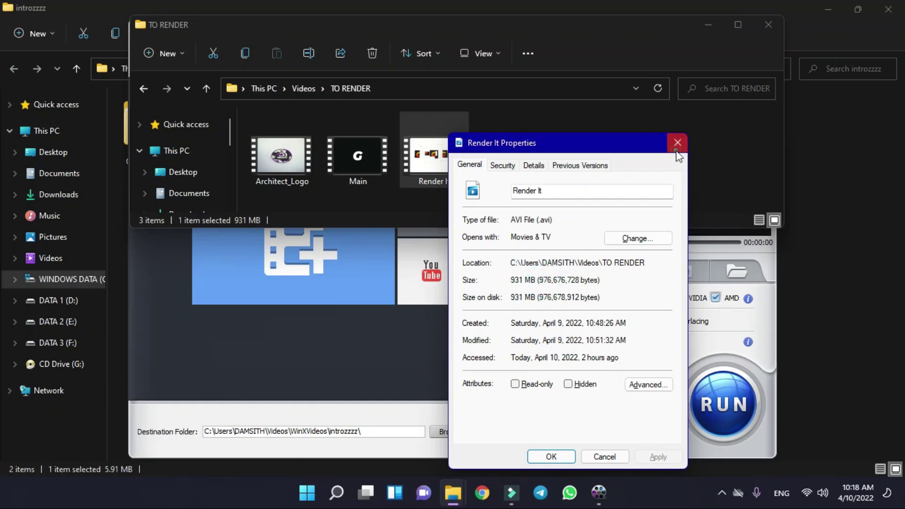
click(676, 150)
click(558, 150)
click(360, 145)
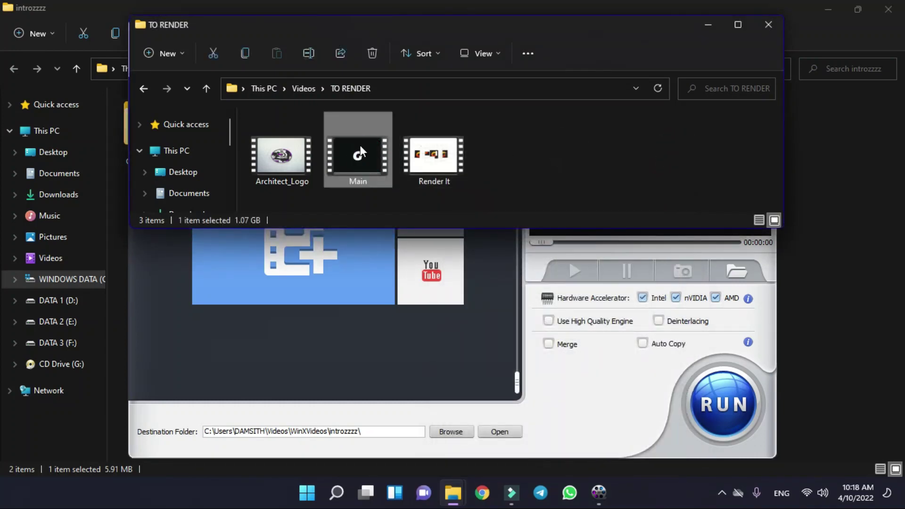
drag(357, 147, 313, 312)
- Convert Main.avi to Main.mp4 with the MP4 Video profile, skipping the trial notice, until all jobs complete
click(709, 26)
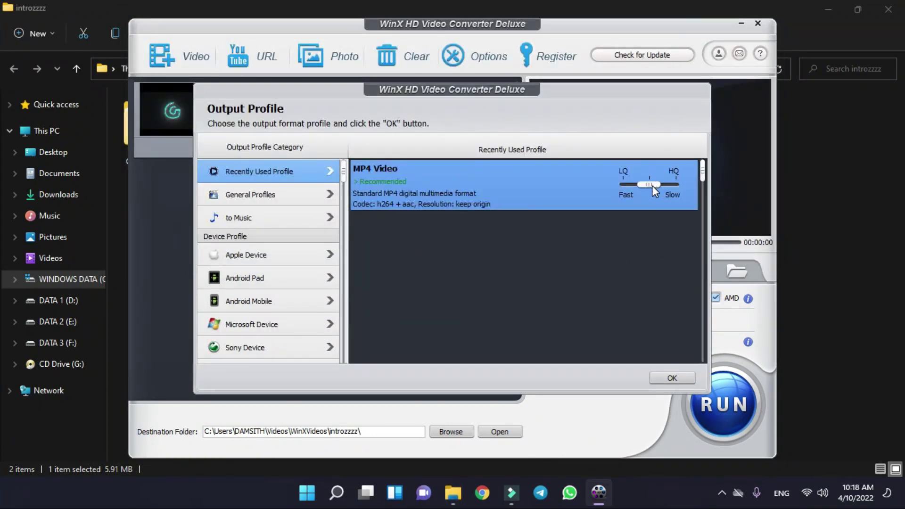
click(671, 379)
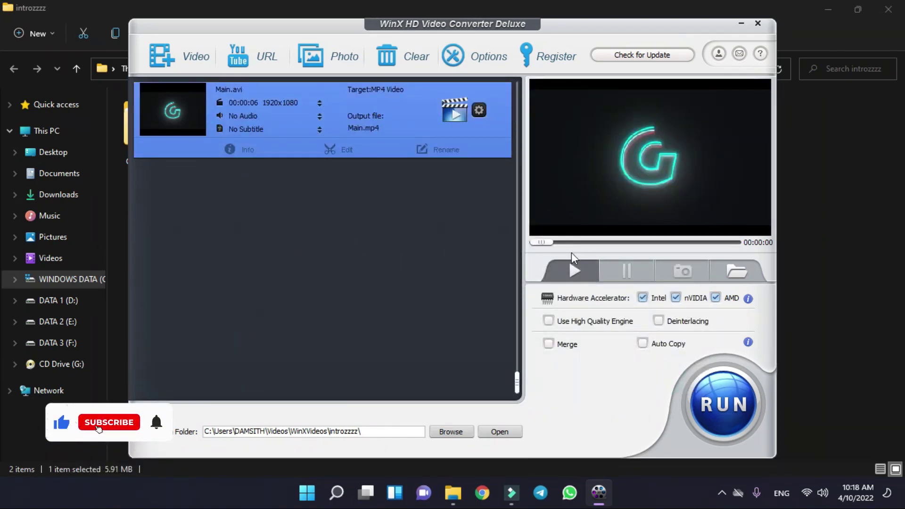
click(718, 401)
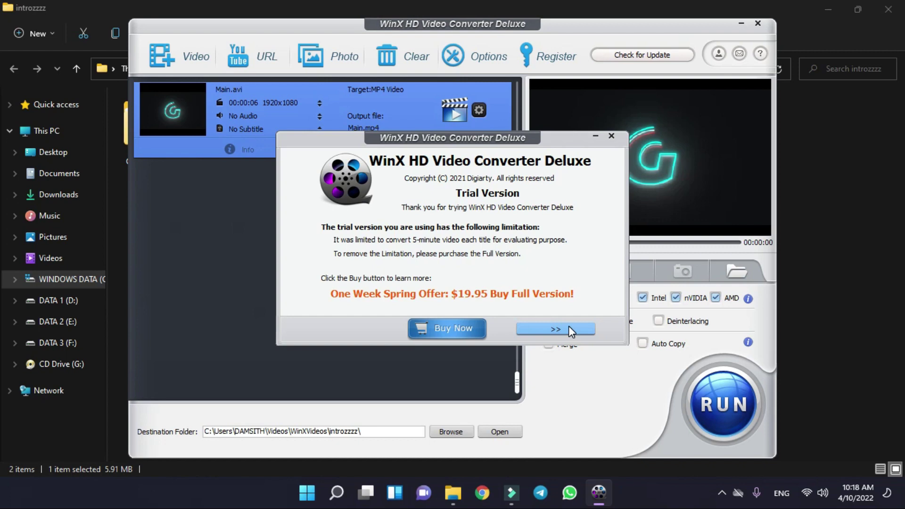
click(568, 327)
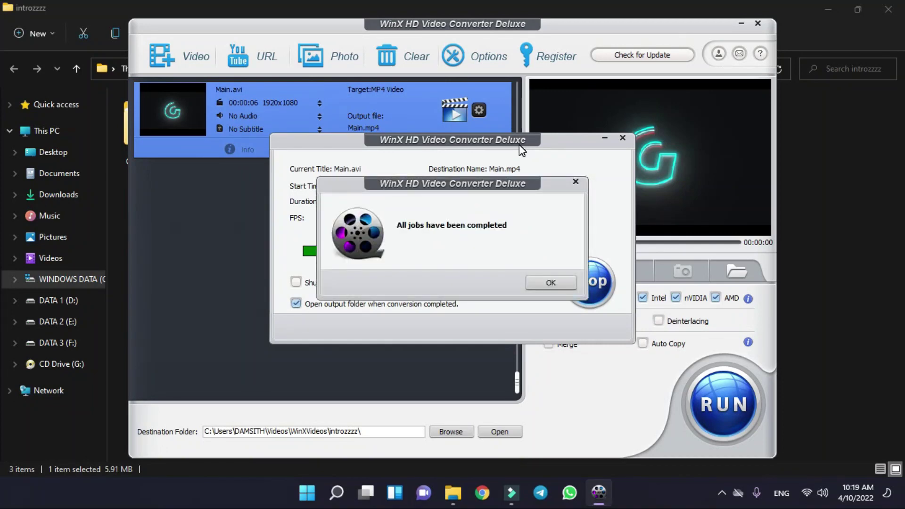
mouse_move(434, 191)
mouse_down()
mouse_move(469, 190)
mouse_move(402, 171)
mouse_move(463, 185)
mouse_move(420, 188)
mouse_up()
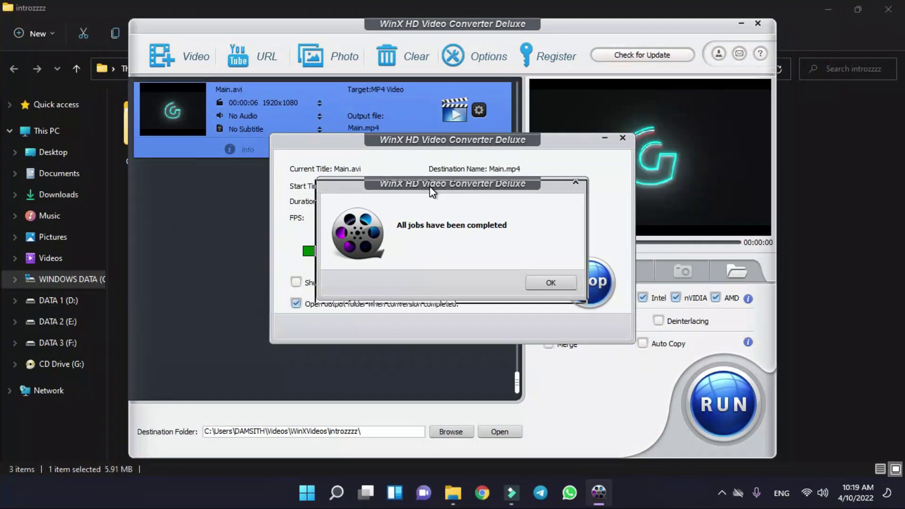
click(549, 285)
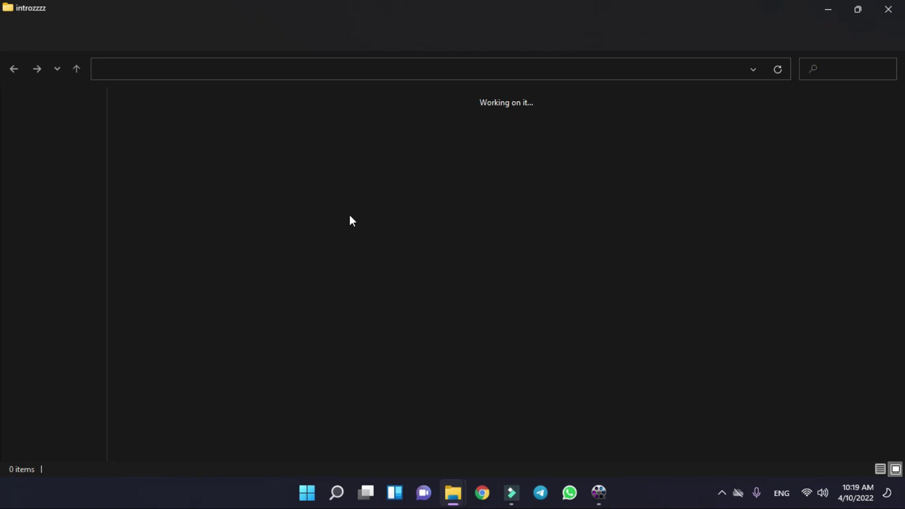
- Select the new Main MP4 in introzzzz and close the duplicate introzzzz folder window
click(299, 164)
mouse_move(456, 492)
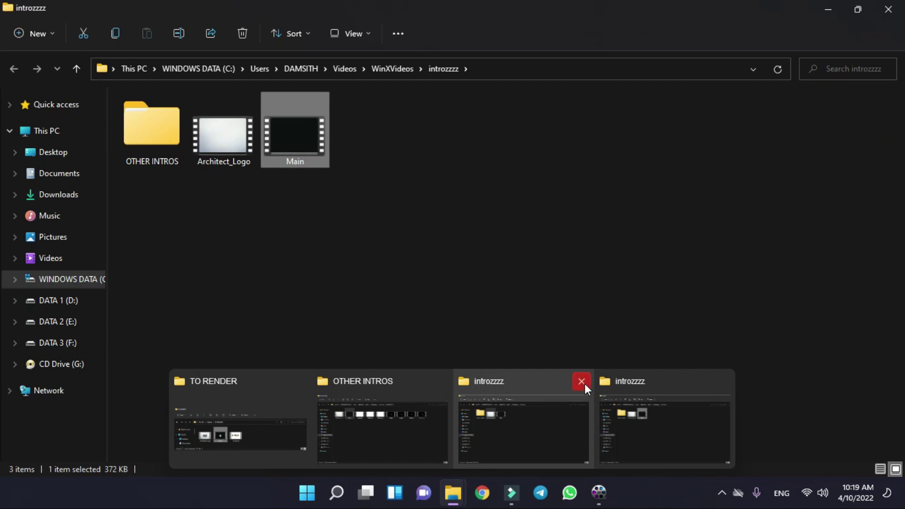
click(583, 382)
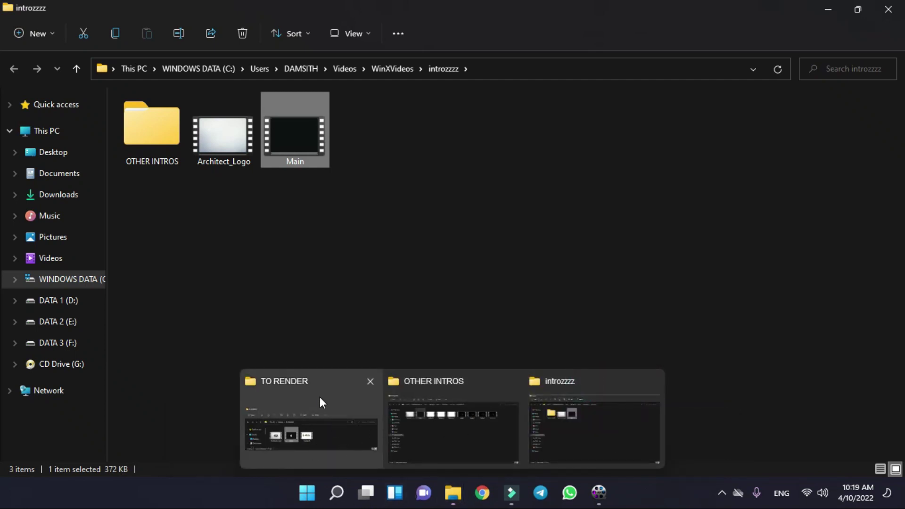
- Check the original Main AVI's 1.07 GB size in Properties, then play the converted Main video
click(272, 408)
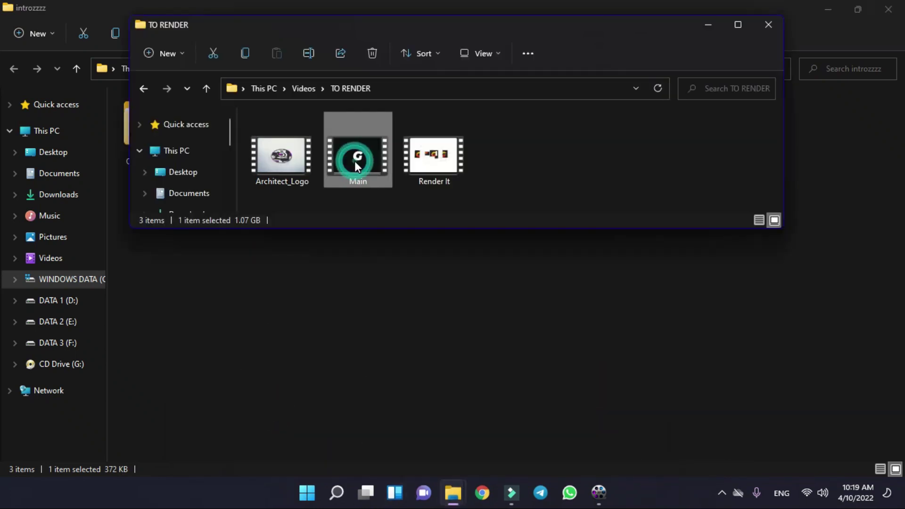
key(alt+Return)
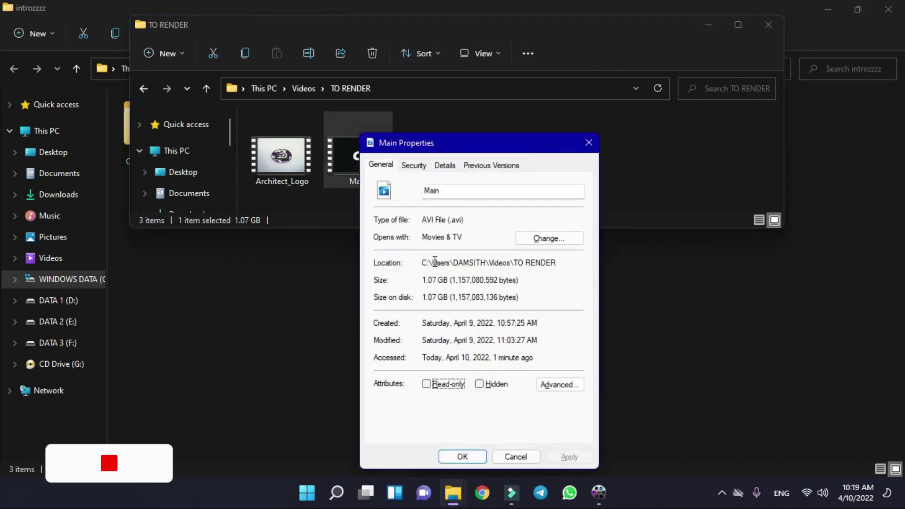
drag(464, 219, 426, 220)
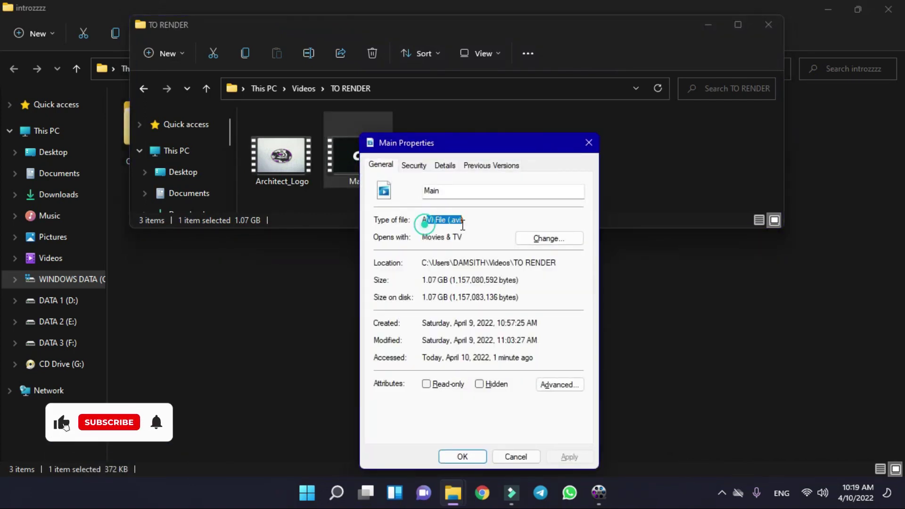
click(444, 281)
drag(425, 280, 447, 281)
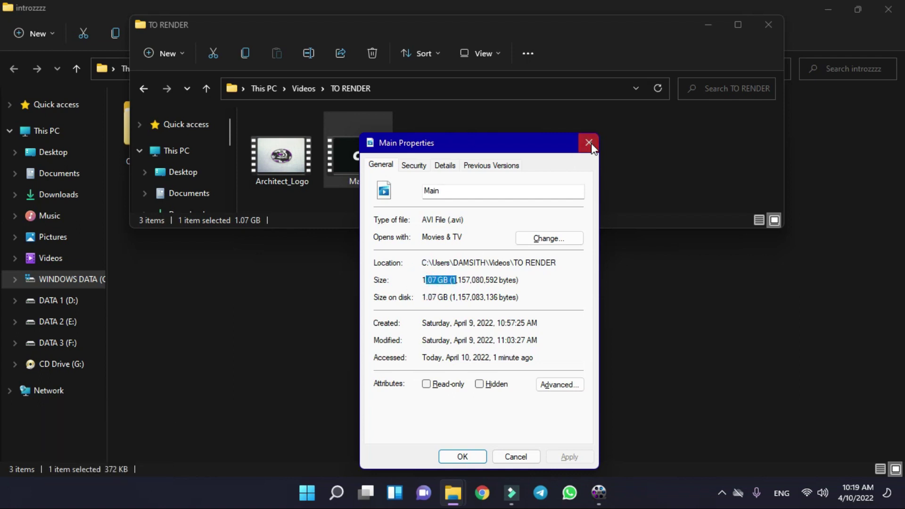
click(588, 143)
click(707, 24)
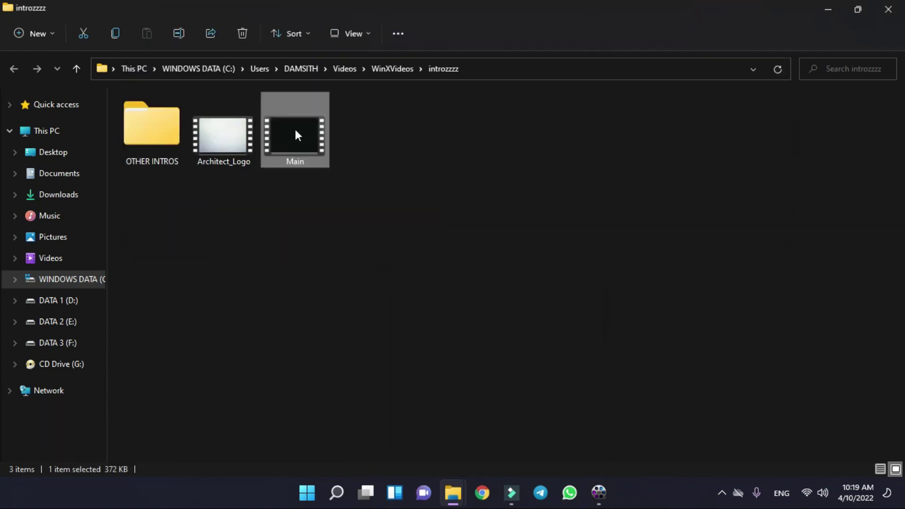
click(296, 132)
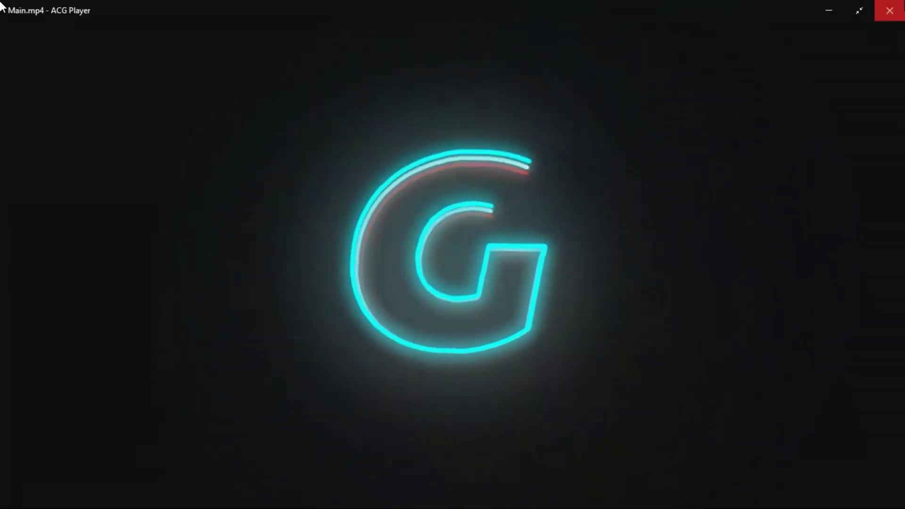
click(882, 10)
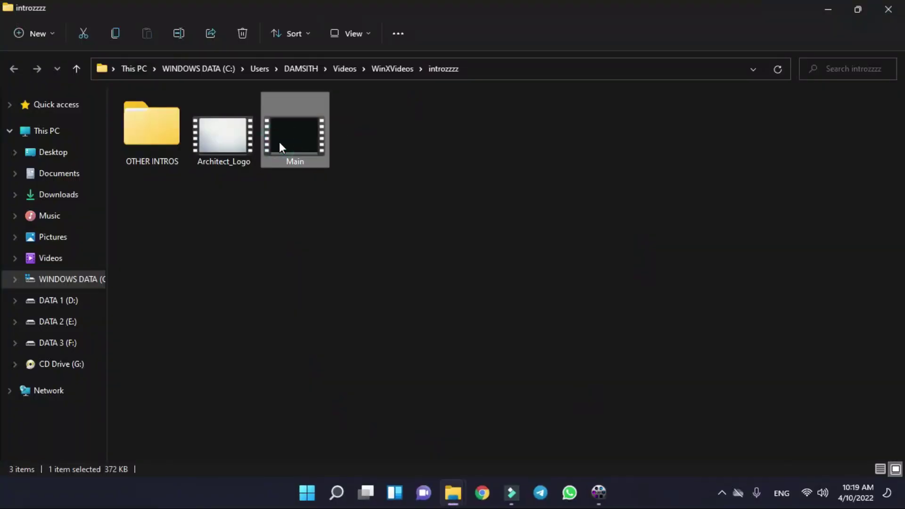
- Open the Main MP4's Properties, note its 372 KB size, and move the dialog aside
key(alt+Return)
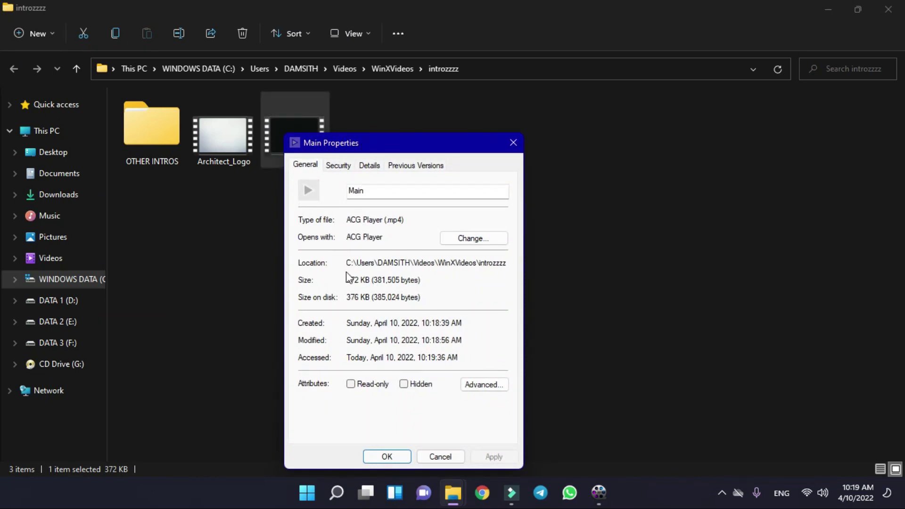
drag(351, 281, 392, 281)
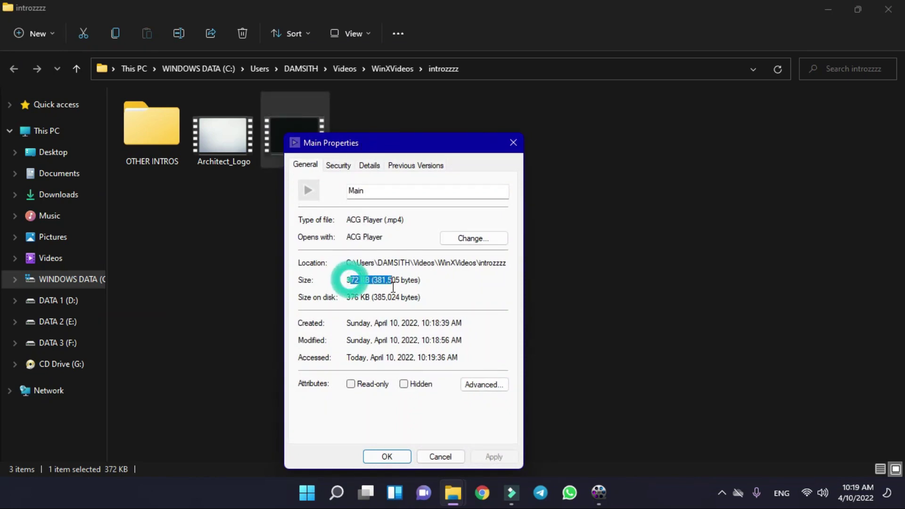
click(349, 282)
click(348, 282)
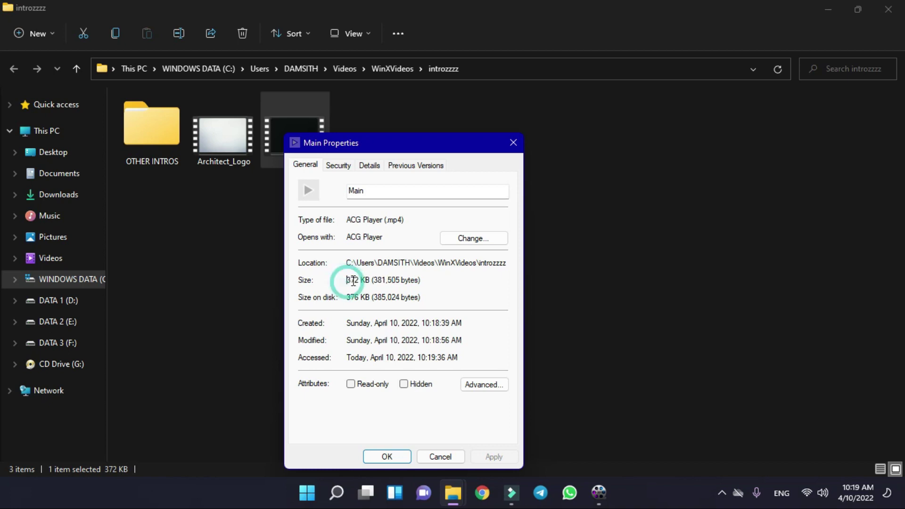
drag(423, 142, 598, 85)
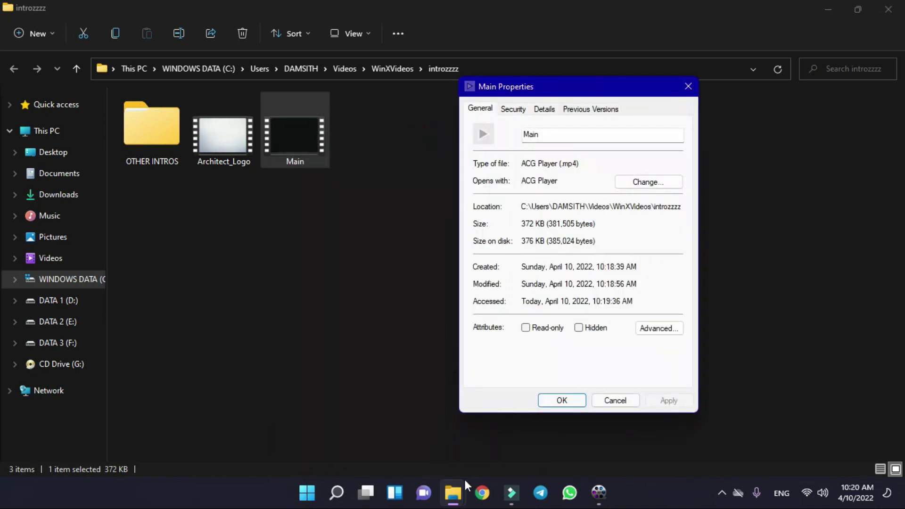
- Open the original Main AVI's Properties and place it beside the MP4's dialog
mouse_move(464, 480)
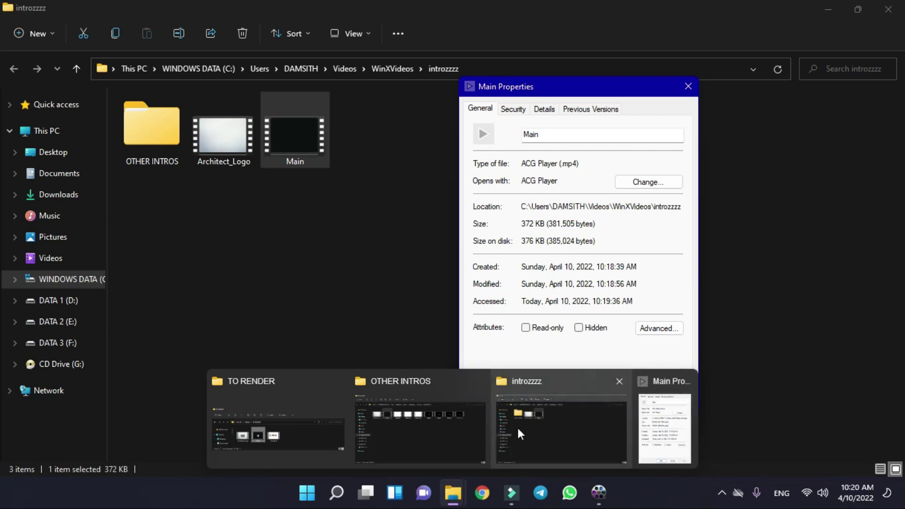
click(320, 431)
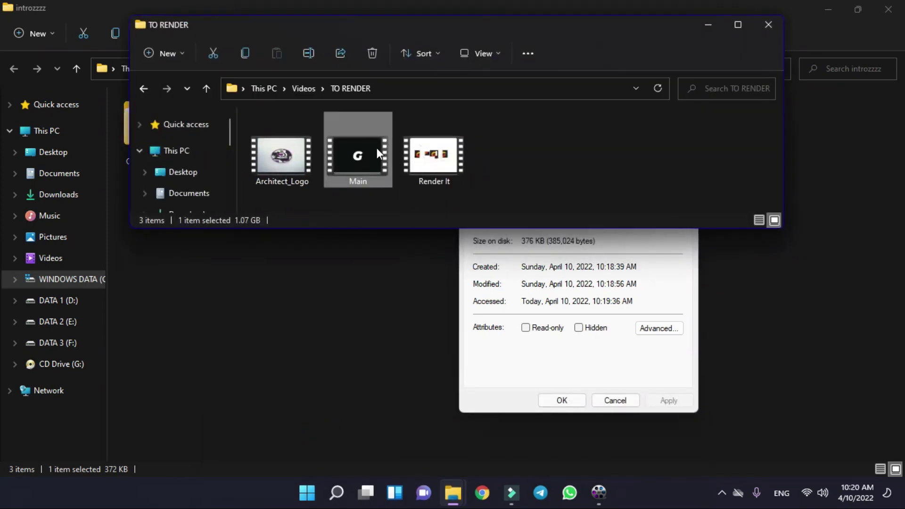
key(alt+Return)
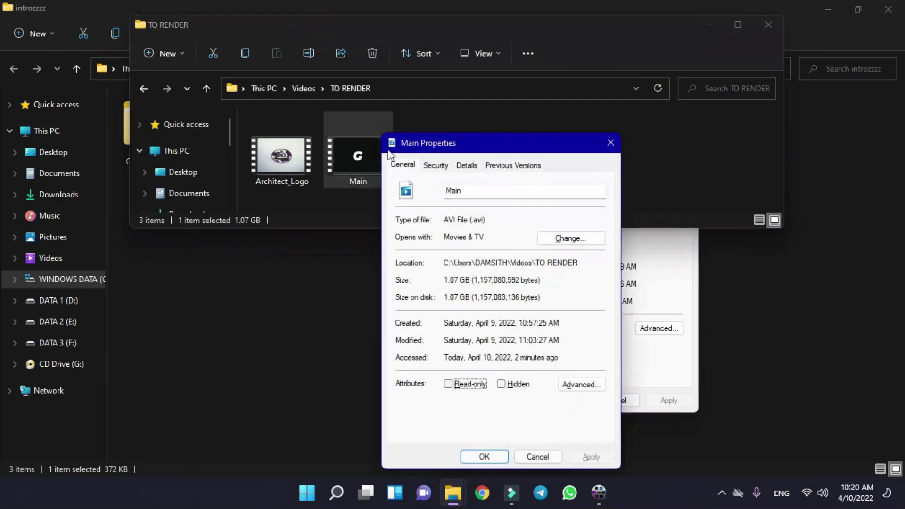
click(697, 30)
click(698, 30)
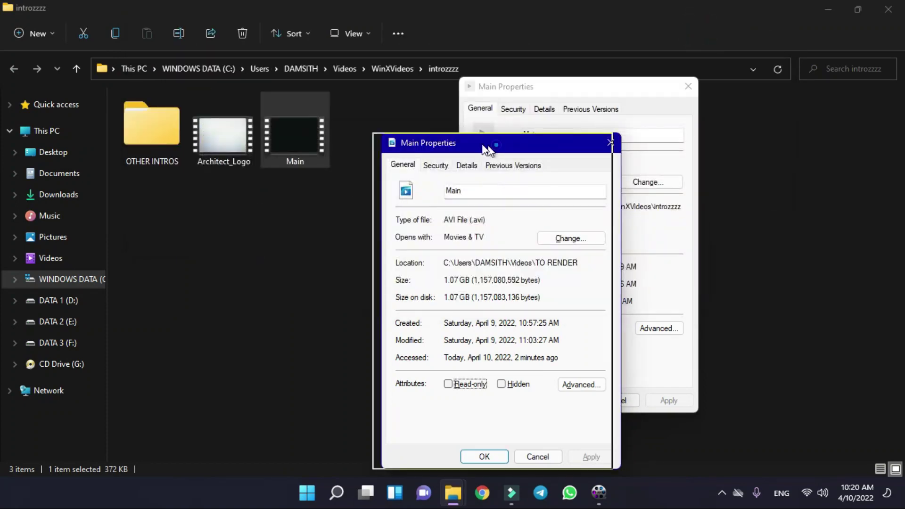
drag(499, 147, 329, 110)
drag(518, 95, 516, 117)
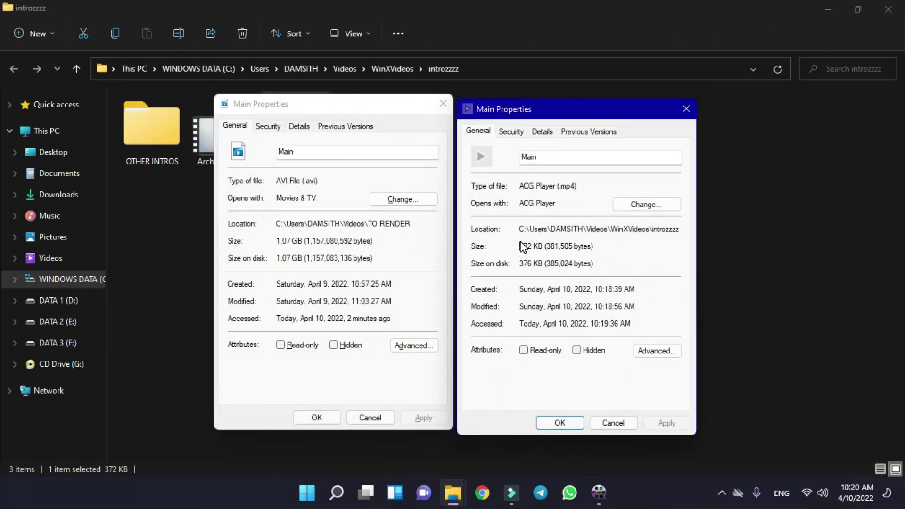
- Compare the 372 KB MP4 size with the 1.07 GB AVI size and note the mp4 type
drag(520, 250, 532, 251)
drag(279, 241, 305, 241)
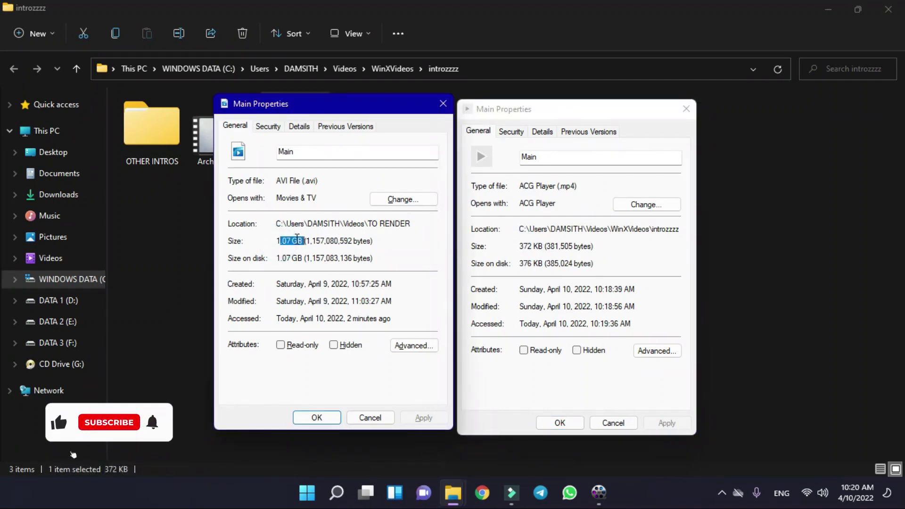
click(284, 241)
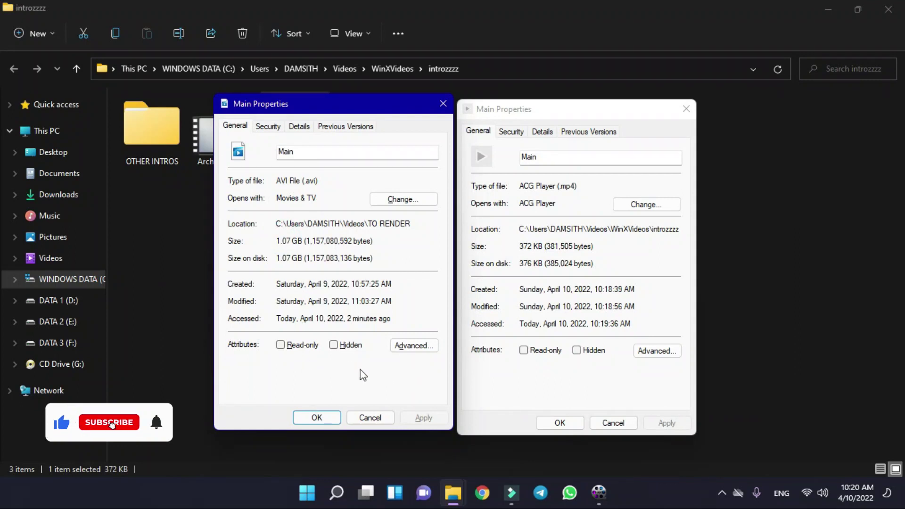
click(531, 115)
drag(527, 113, 524, 109)
drag(558, 183, 588, 182)
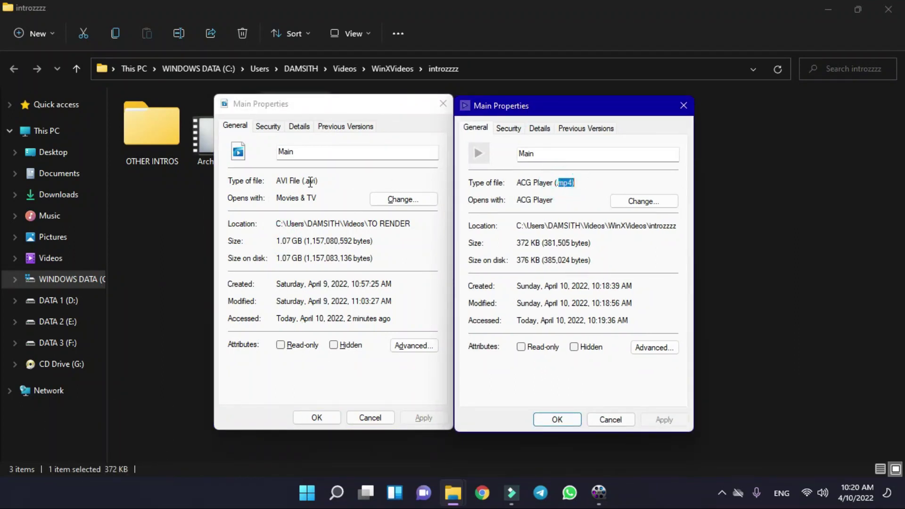
- Point out the AVI file type and the app that opens it
drag(318, 181, 305, 182)
click(307, 182)
click(338, 181)
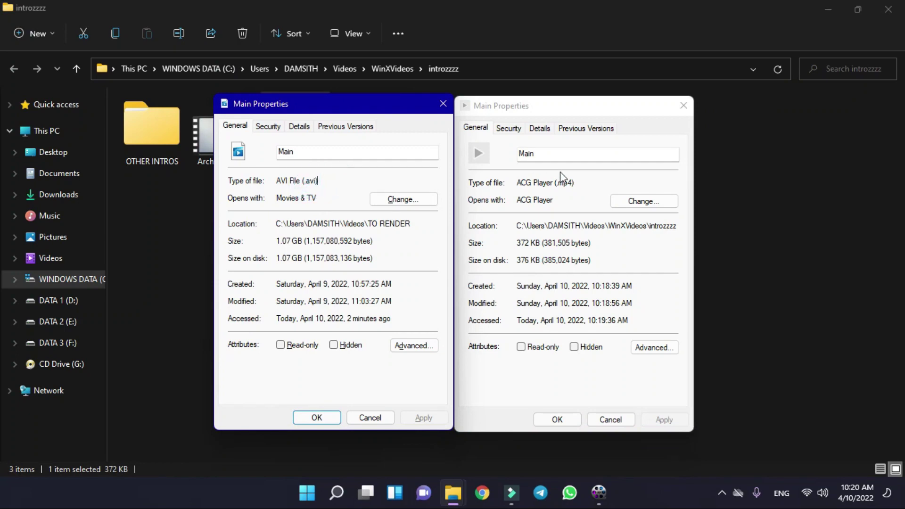
click(577, 106)
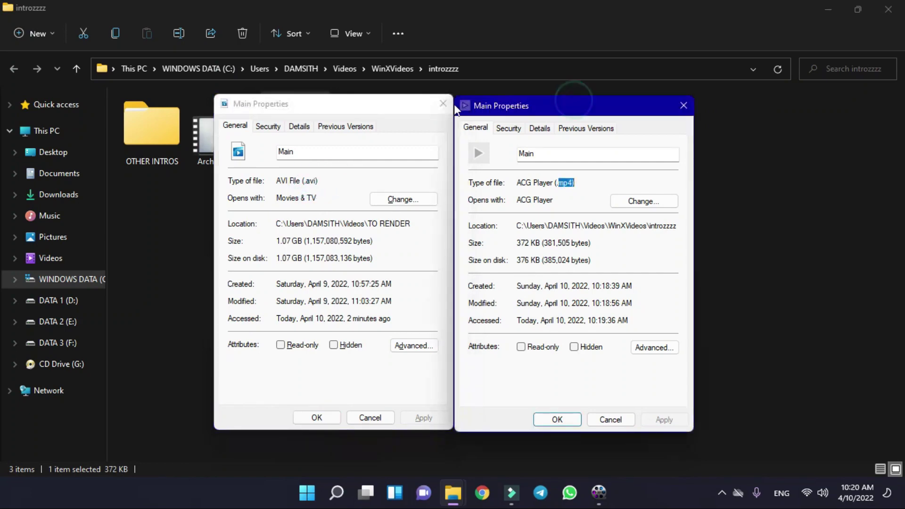
click(301, 118)
drag(304, 198, 325, 193)
click(325, 194)
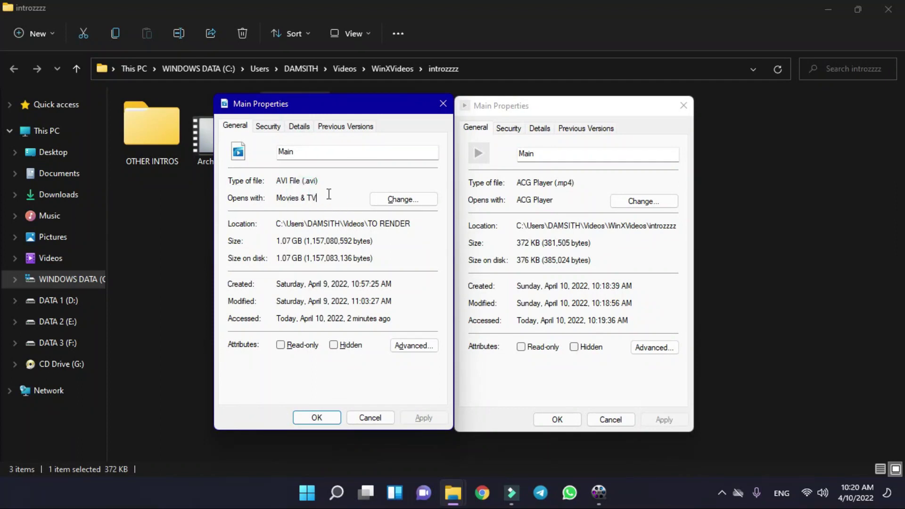
click(593, 104)
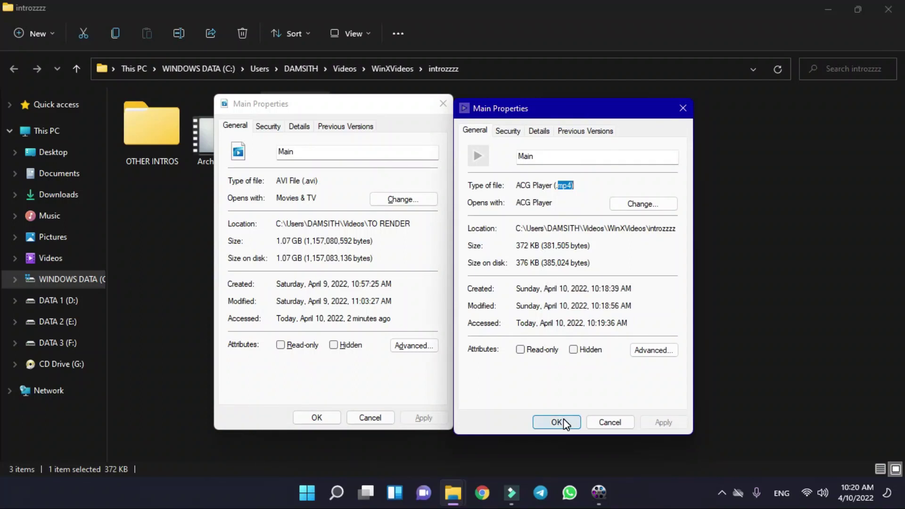
- Close both Properties dialogs, restore WinX, and dismiss its trial notice
click(561, 421)
click(320, 417)
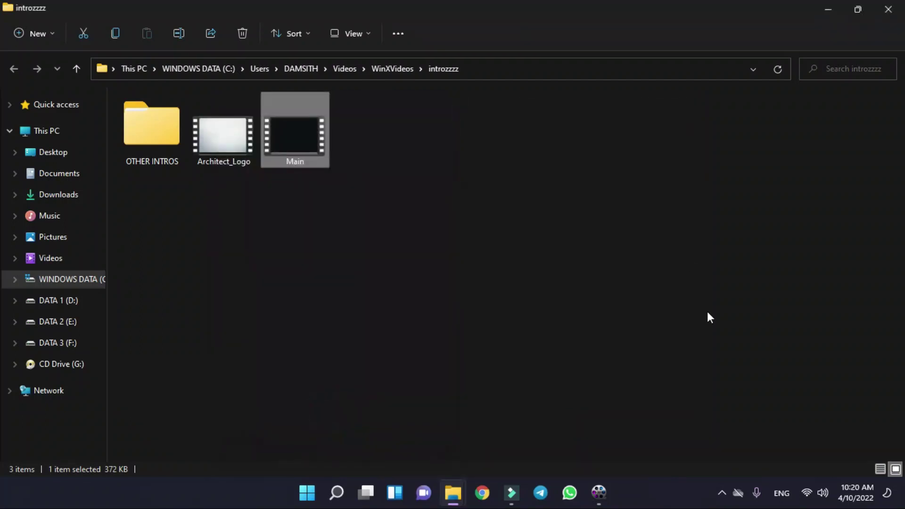
click(598, 492)
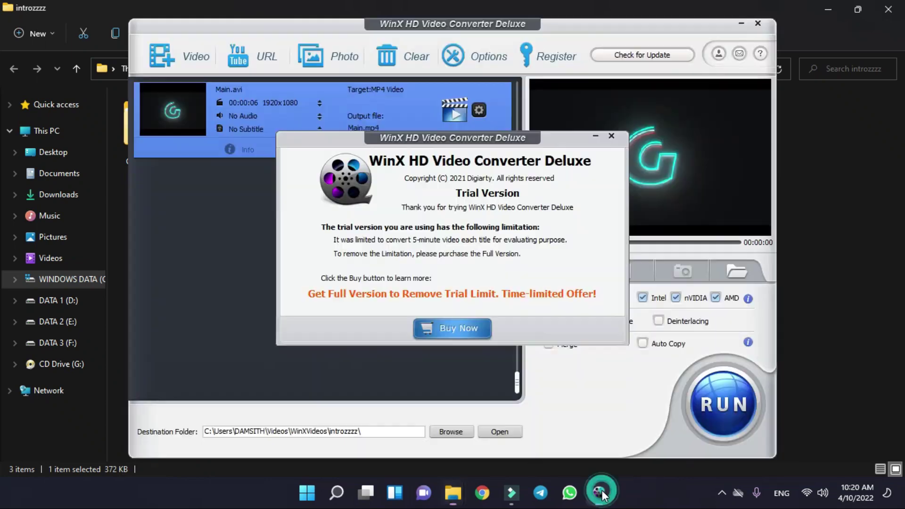
click(612, 136)
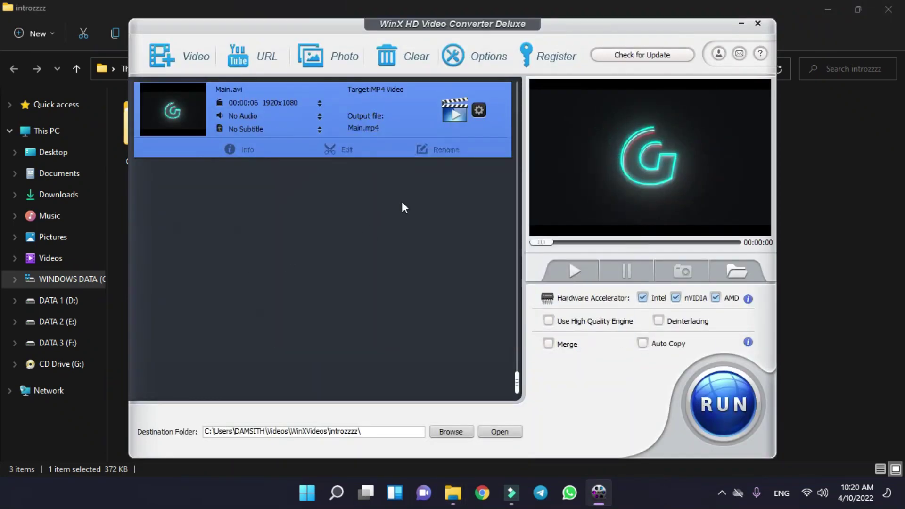
- Remove Main.avi from the list and add Render It from TO RENDER to the converter
click(500, 128)
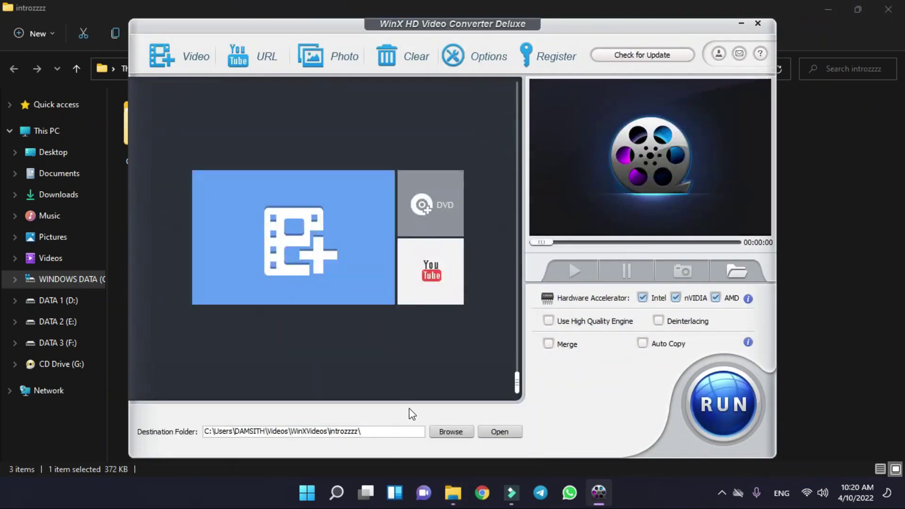
click(450, 502)
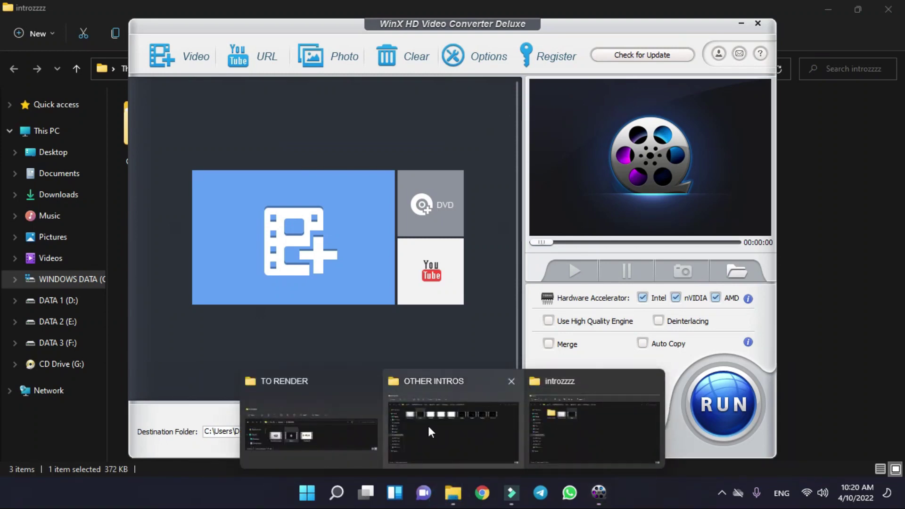
click(313, 432)
drag(432, 160, 282, 303)
click(706, 32)
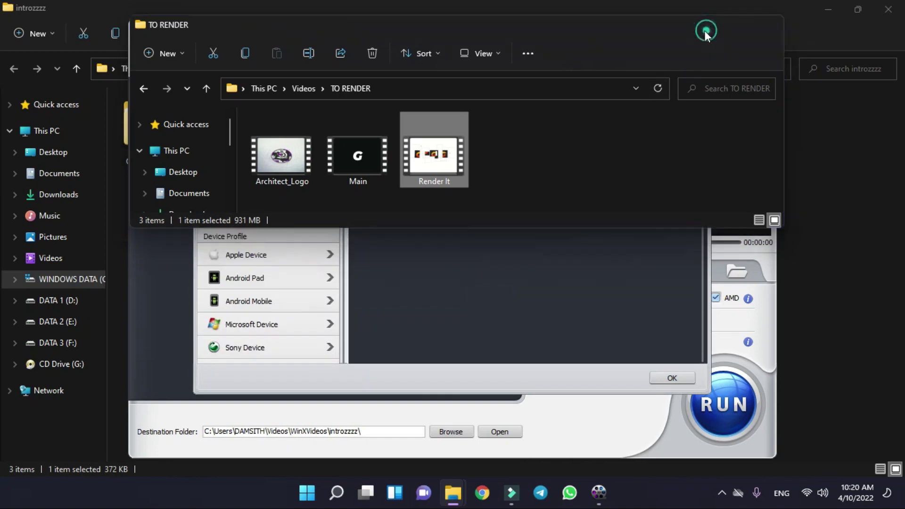
- Convert Render It to MP4 Video past the trial notice, acknowledge completion, and minimize WinX
click(672, 377)
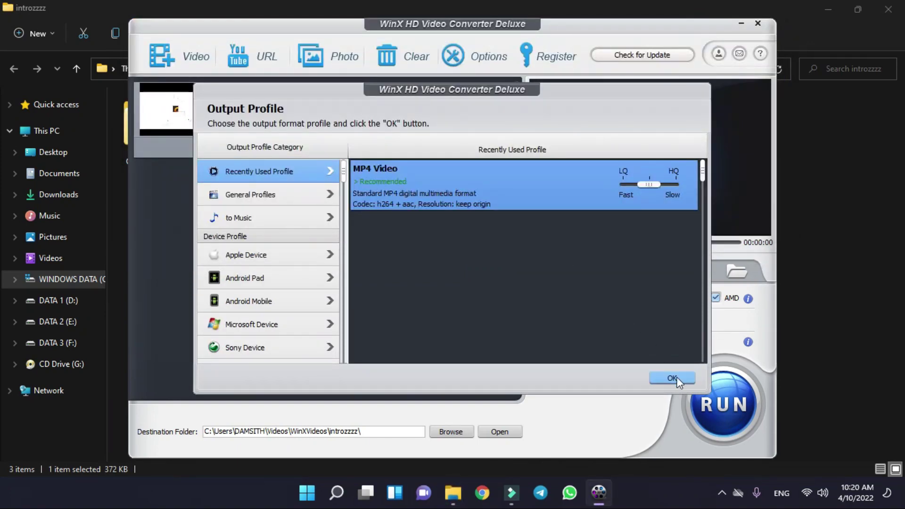
click(722, 399)
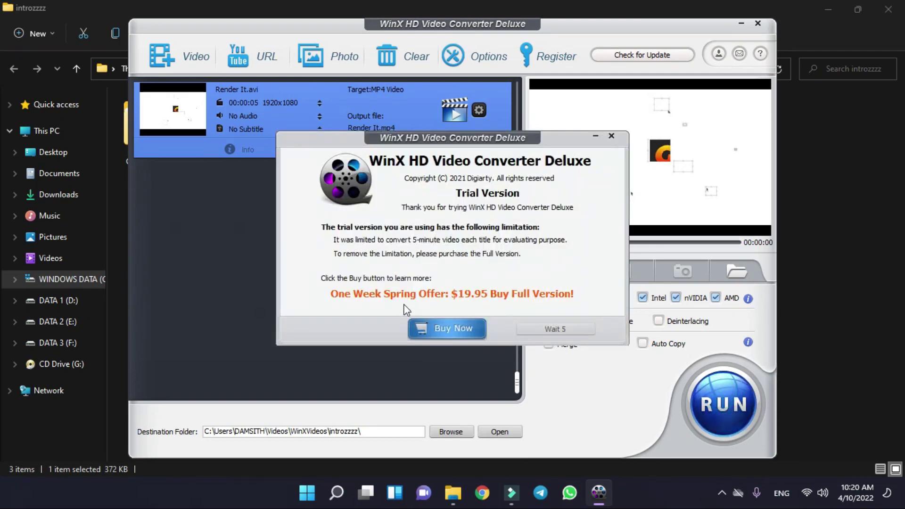
click(555, 329)
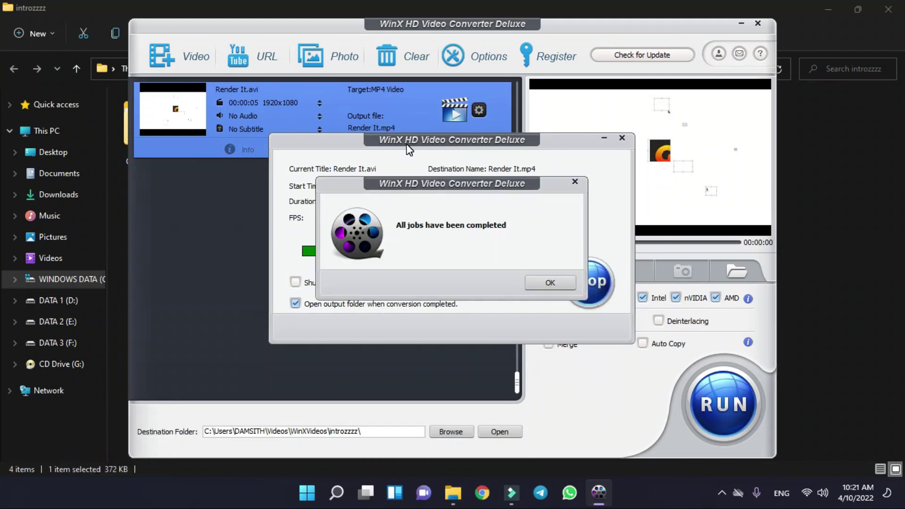
mouse_move(451, 184)
mouse_down()
mouse_move(401, 221)
mouse_move(440, 191)
mouse_move(457, 198)
mouse_up()
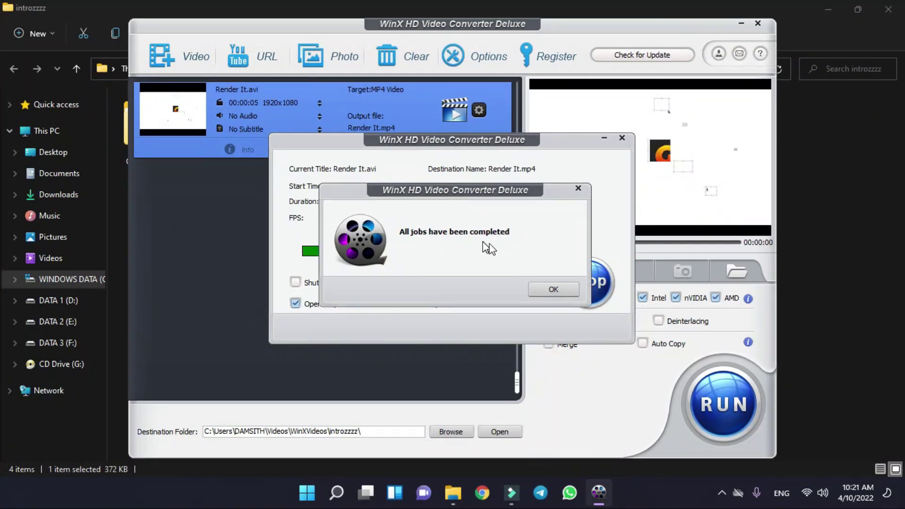
click(553, 287)
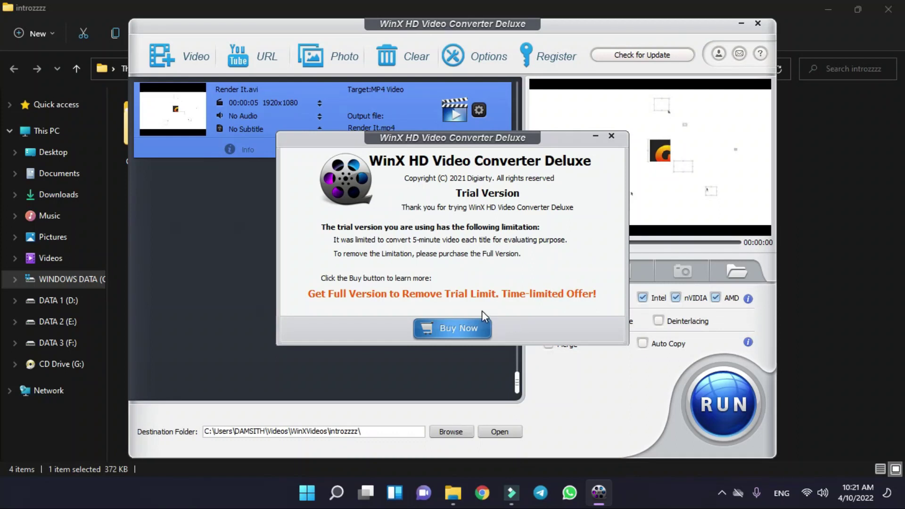
click(596, 137)
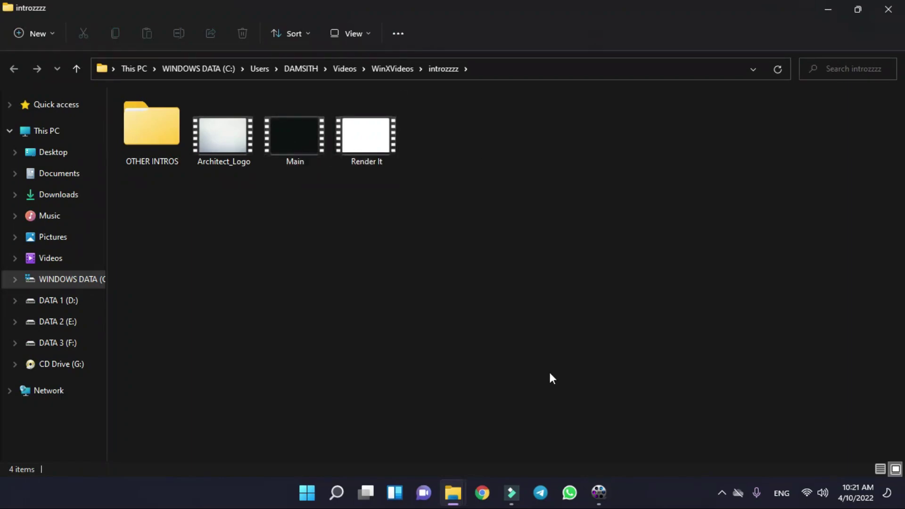
- Close the duplicate introzzzz folder window and minimize the converter
mouse_move(449, 490)
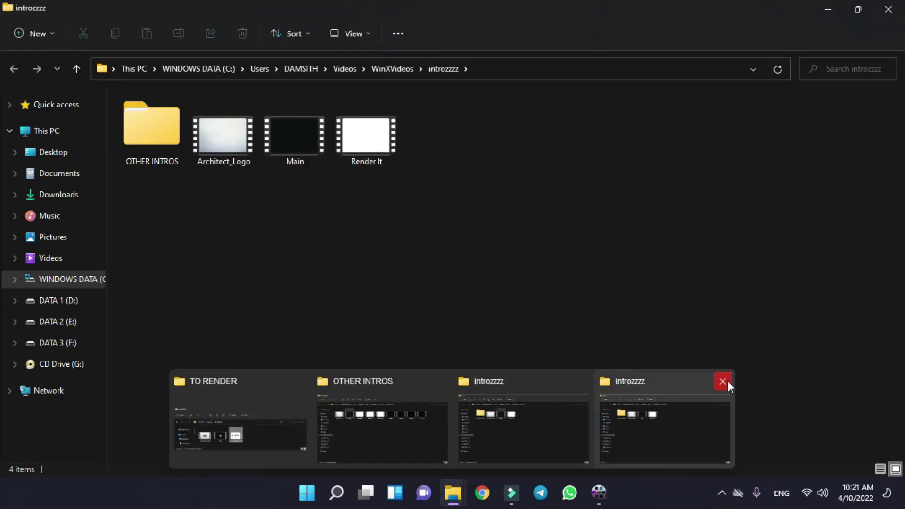
click(723, 381)
click(599, 492)
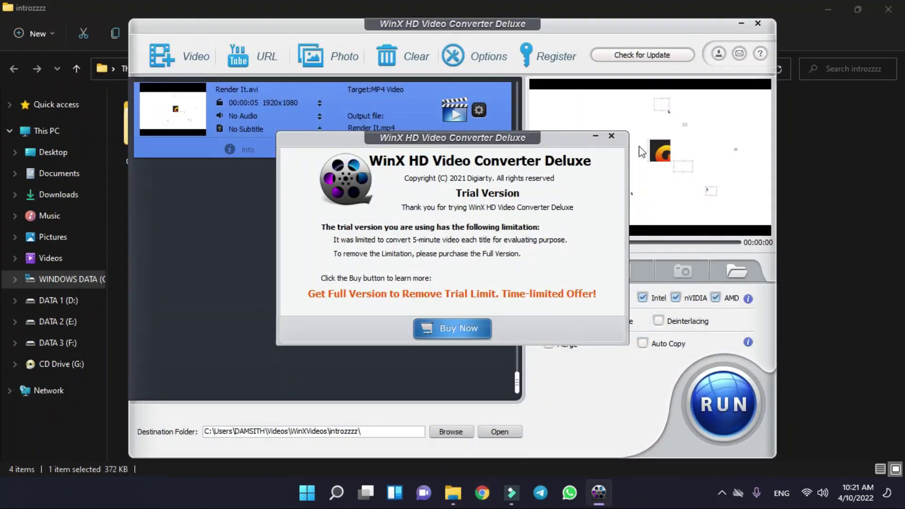
click(596, 137)
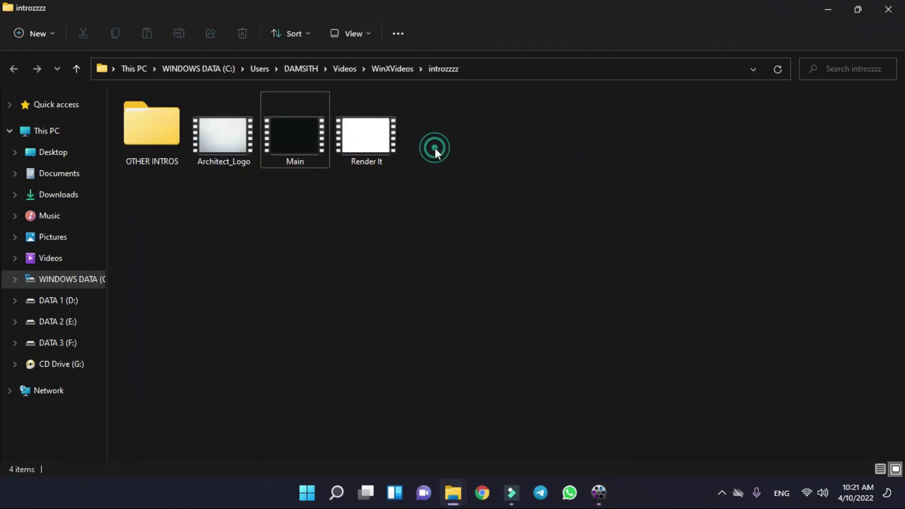
- Open the converted Render It MP4's details and check its 238 KB size
double_click(366, 141)
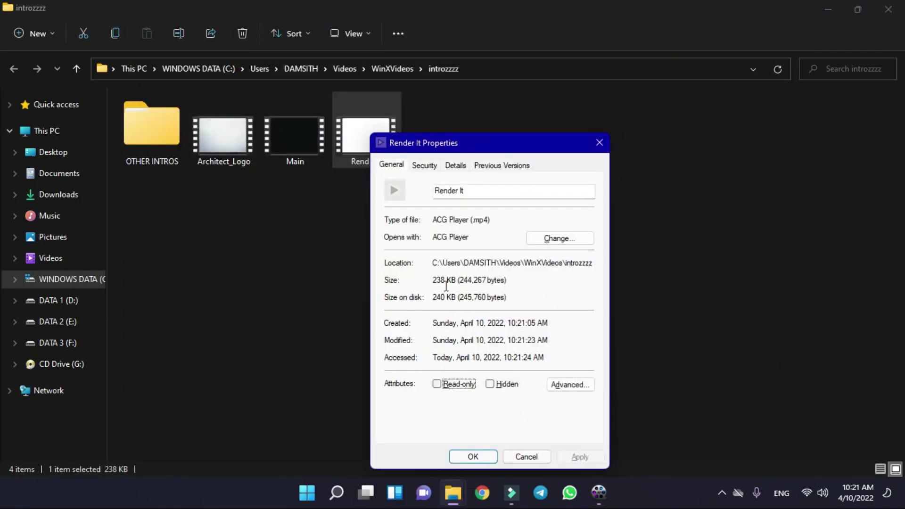
mouse_move(435, 286)
mouse_down()
mouse_move(455, 283)
mouse_move(435, 288)
mouse_up()
click(435, 283)
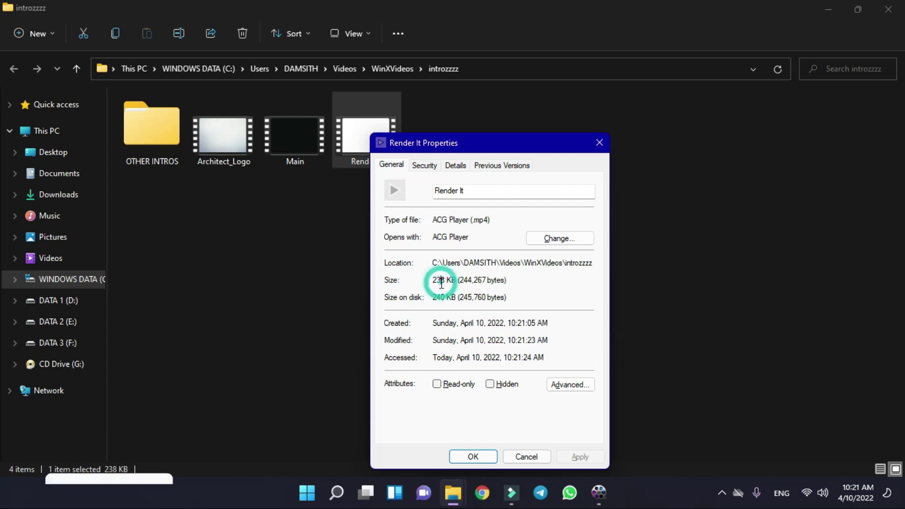
drag(436, 280, 485, 284)
click(530, 283)
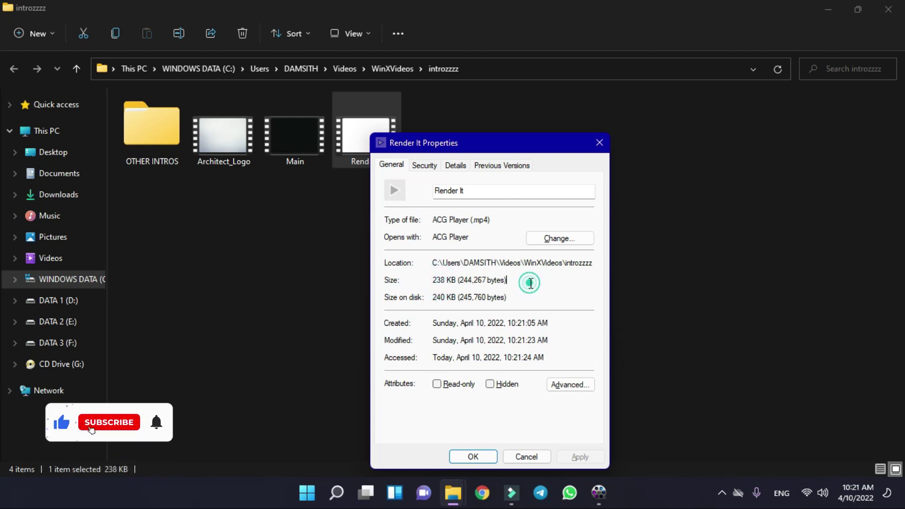
click(605, 141)
- Select the converted Render It file and open its Properties again
click(360, 97)
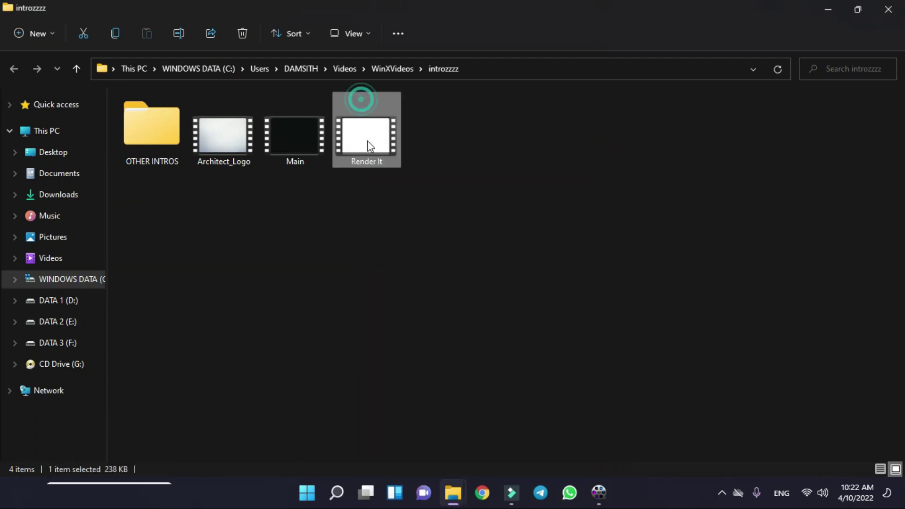
click(445, 490)
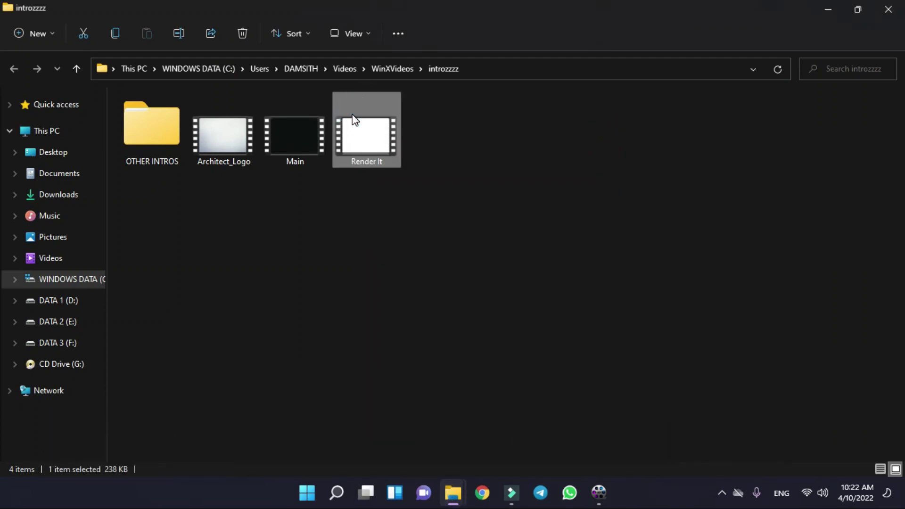
key(alt+Return)
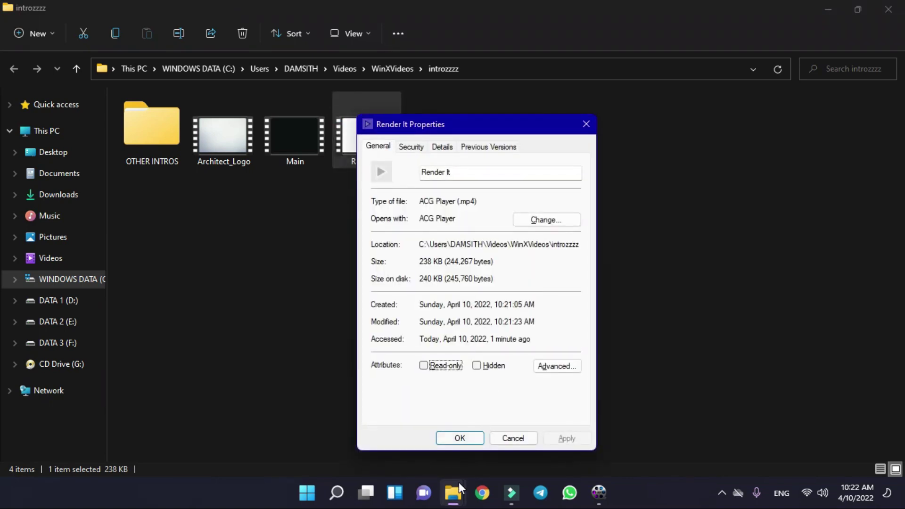
- Arrange the Render It AVI and MP4 Properties dialogs side by side
mouse_move(454, 490)
click(665, 426)
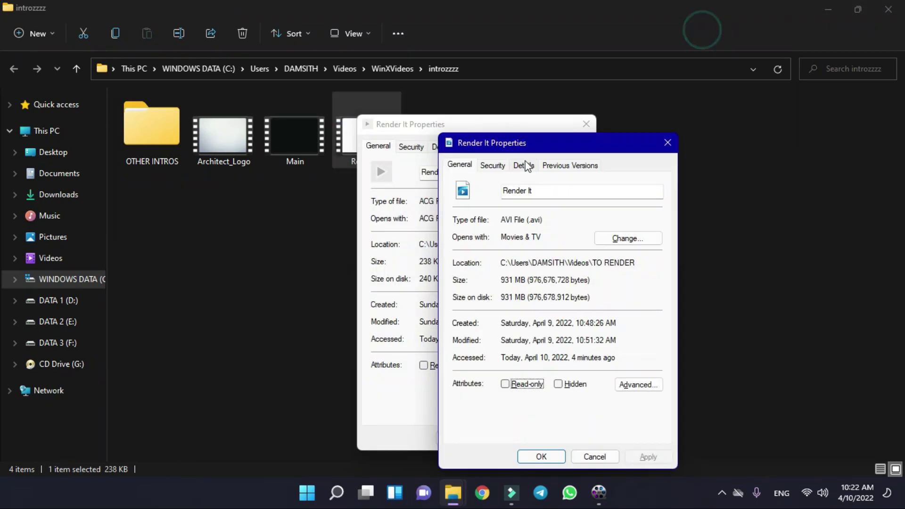
drag(204, 116, 210, 120)
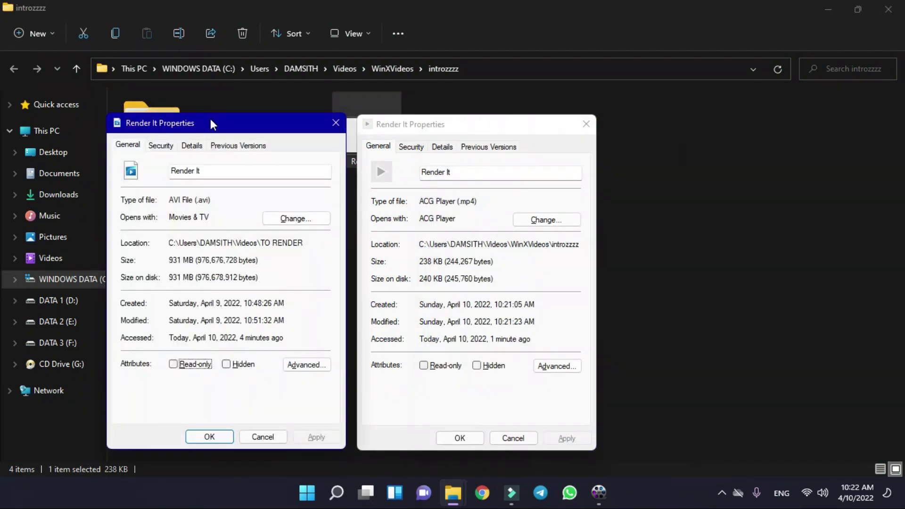
click(402, 125)
click(257, 124)
click(467, 126)
click(240, 131)
click(410, 127)
mouse_move(426, 124)
mouse_down()
mouse_move(530, 106)
mouse_move(442, 128)
mouse_up()
mouse_move(241, 117)
mouse_down()
mouse_move(261, 119)
mouse_move(250, 119)
mouse_up()
click(431, 123)
drag(442, 129, 432, 127)
- Highlight the 931 MB AVI and 238 KB MP4 sizes, close both, and play Render It.mp4
double_click(188, 263)
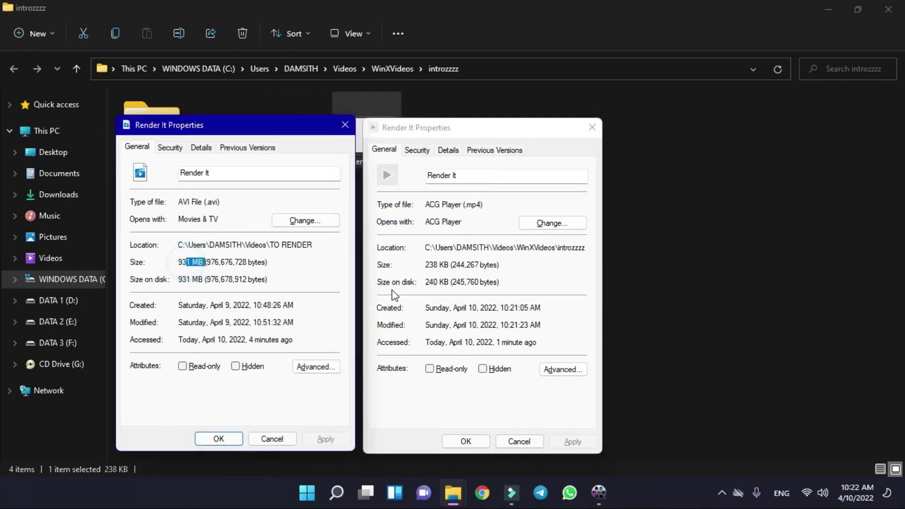
click(426, 267)
double_click(426, 264)
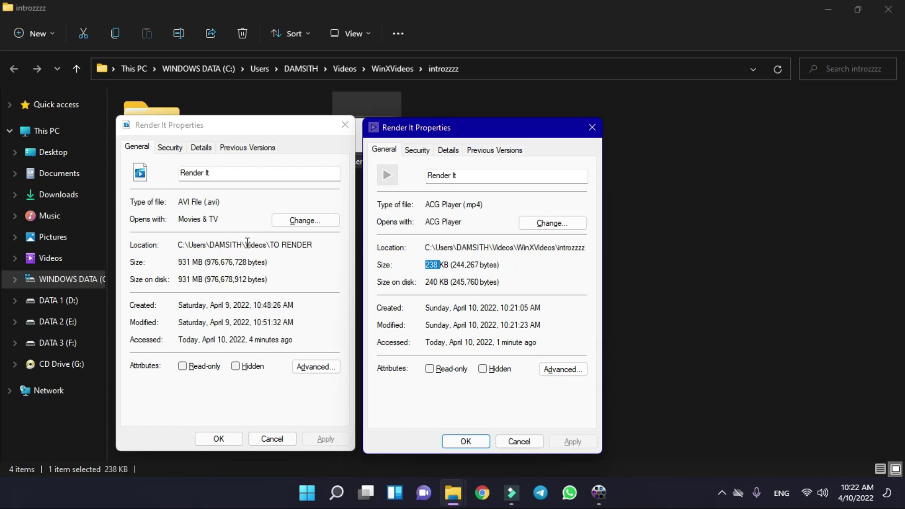
click(430, 264)
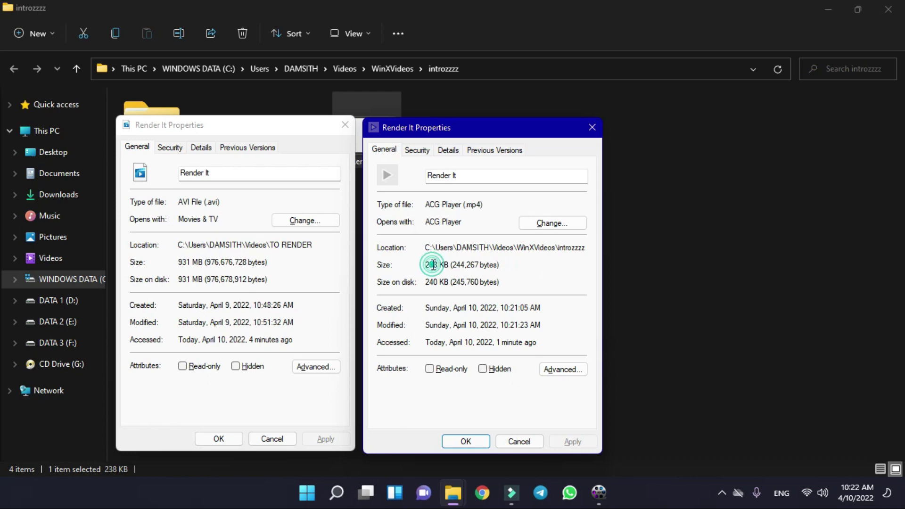
click(467, 441)
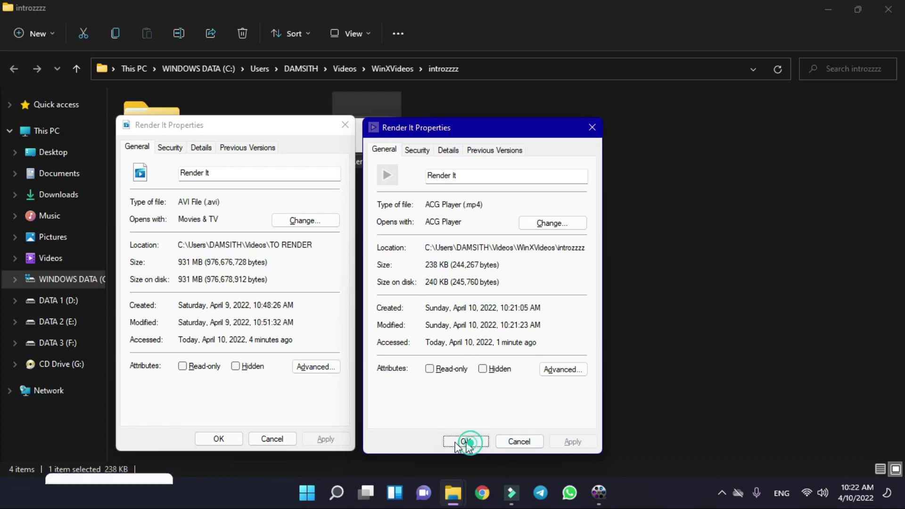
click(210, 440)
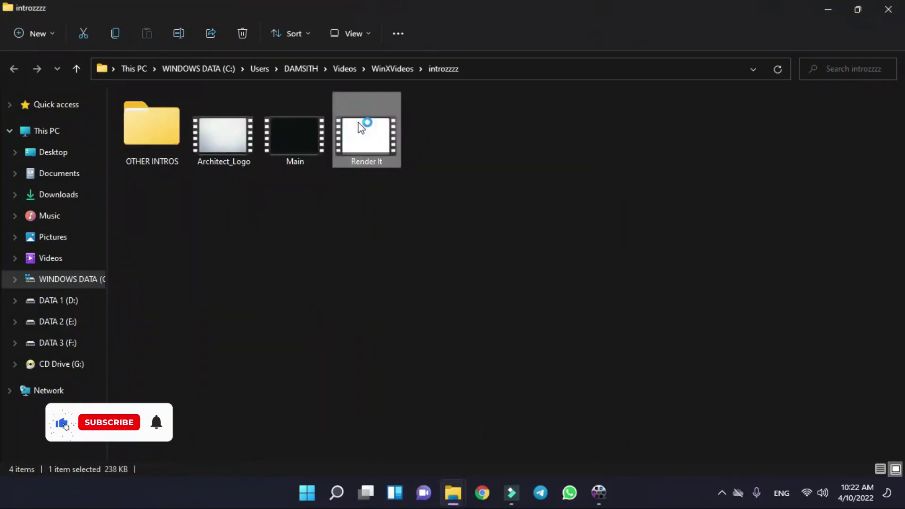
double_click(361, 128)
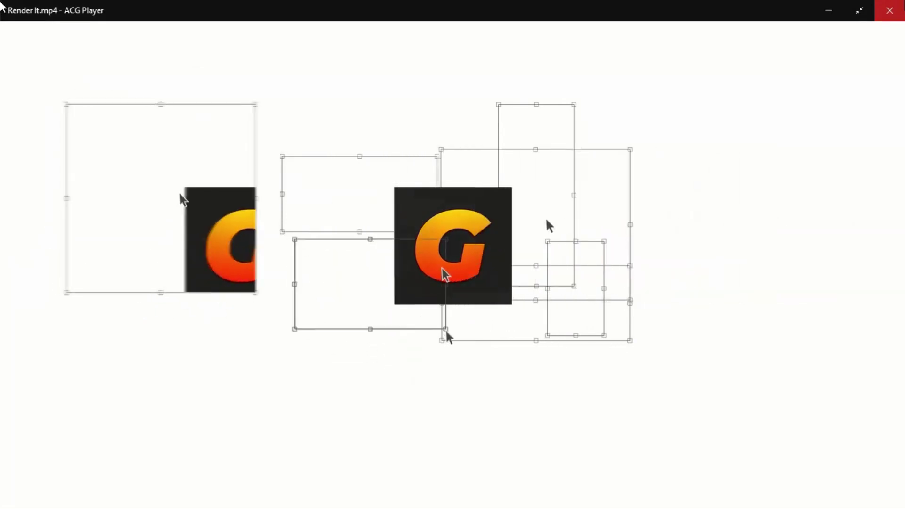
click(888, 7)
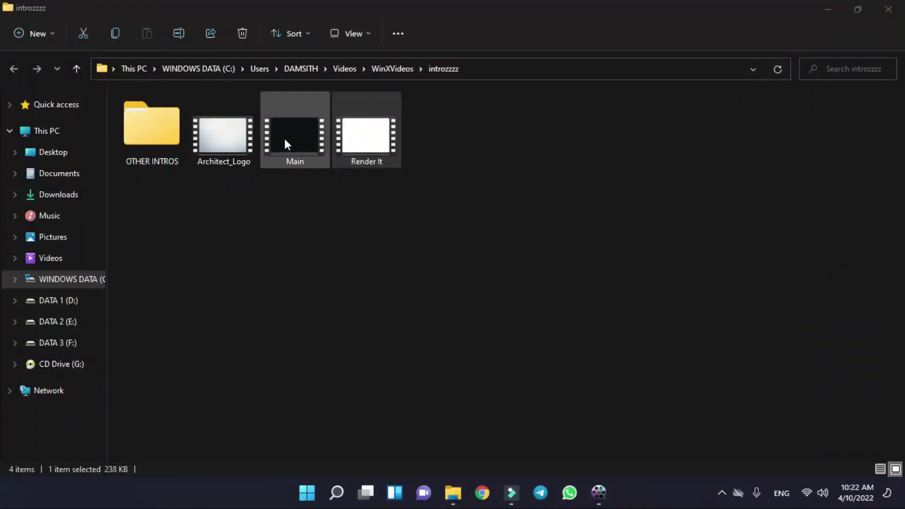
- Open the original Architect_Logo AVI's Properties and close the TO RENDER folder window
mouse_move(453, 492)
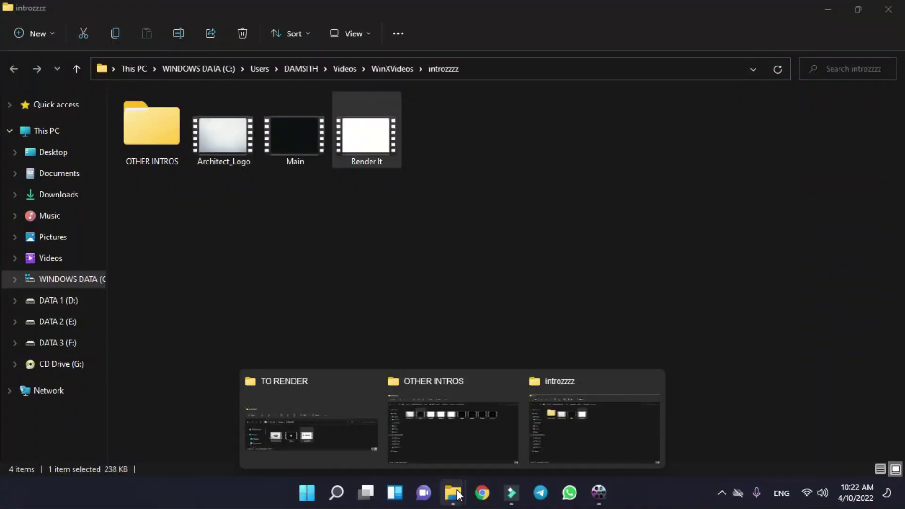
click(291, 434)
click(269, 148)
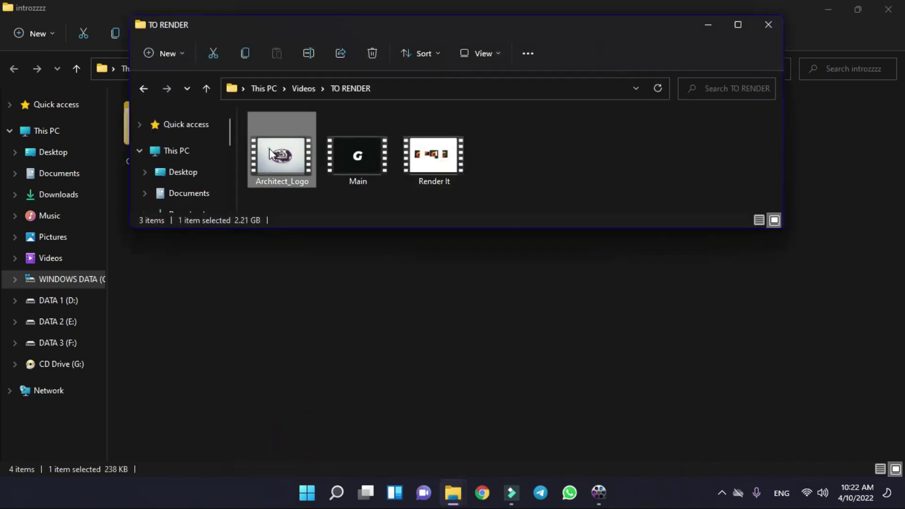
key(alt+Return)
click(649, 40)
key(ctrl+w)
- Open the converted Architect_Logo MP4's Properties and place it beside the AVI's
click(233, 126)
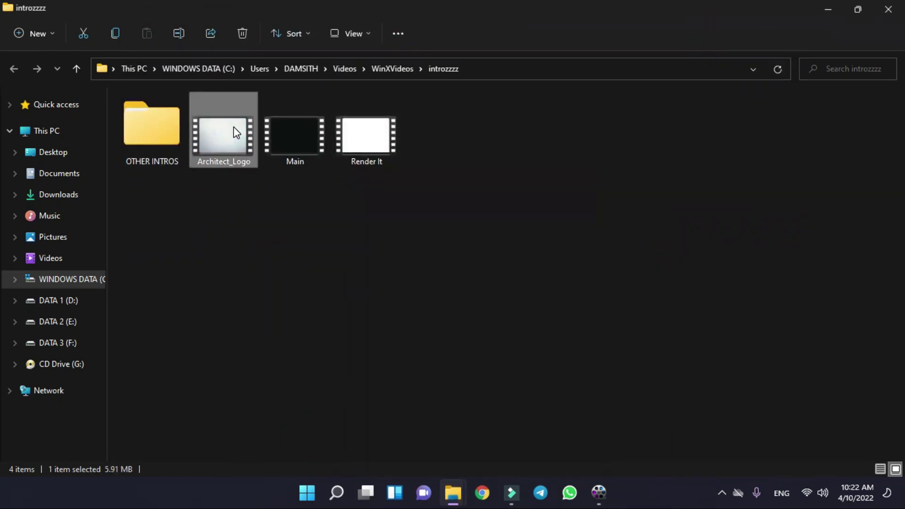
key(alt+Return)
drag(315, 125, 536, 136)
click(482, 151)
click(256, 212)
click(529, 228)
drag(544, 149, 542, 141)
- Compare the MP4's 5.91 MB size against the AVI's 2.21 GB
drag(478, 265, 487, 265)
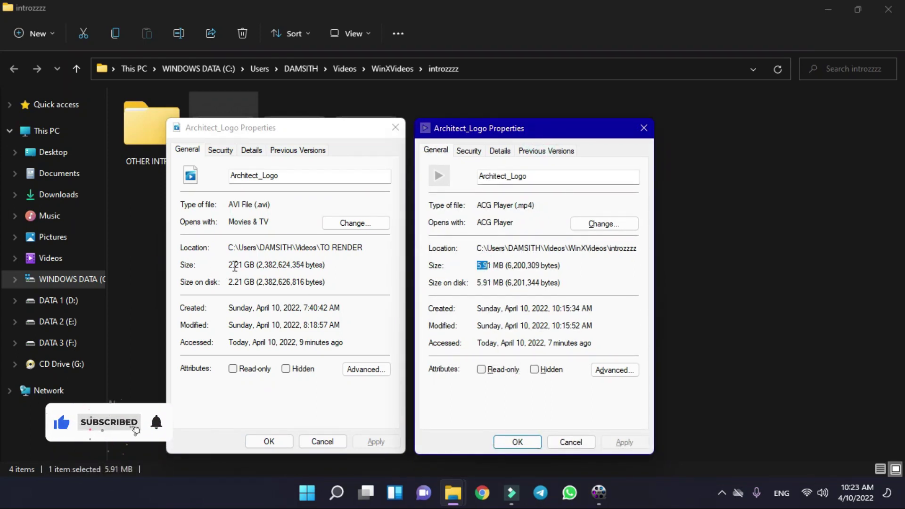
drag(235, 266, 257, 267)
click(233, 267)
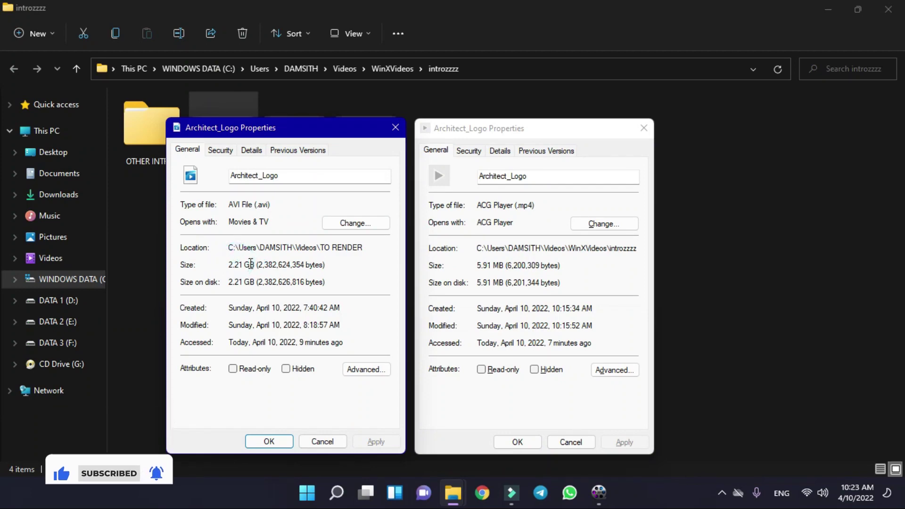
drag(245, 265, 230, 267)
click(242, 267)
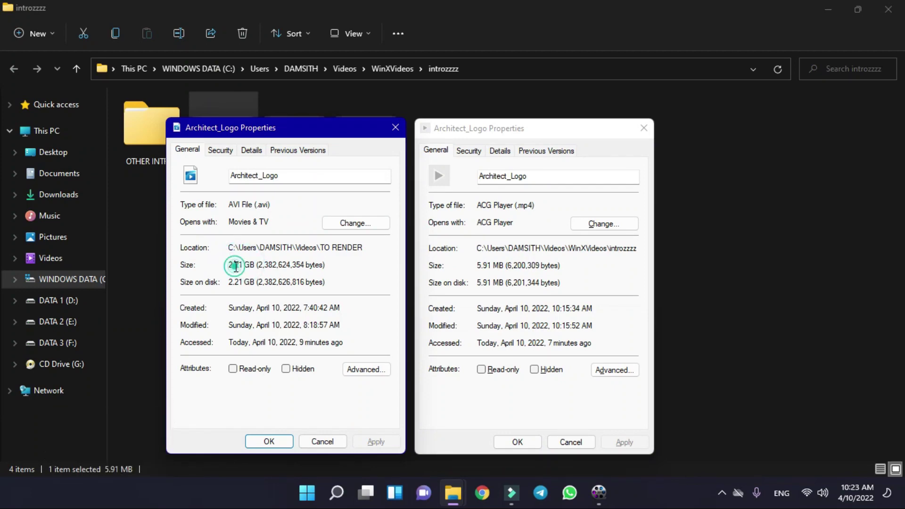
click(519, 267)
drag(506, 267, 478, 267)
click(490, 269)
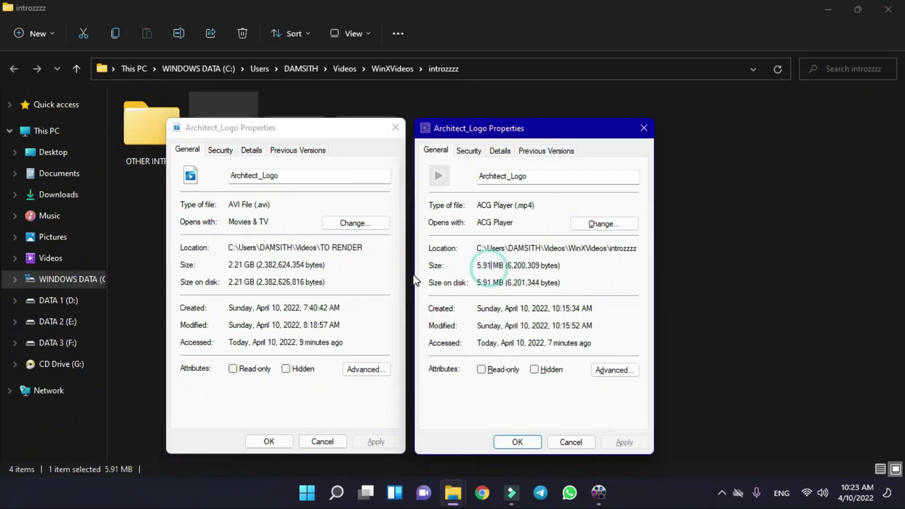
click(240, 267)
click(238, 267)
click(230, 266)
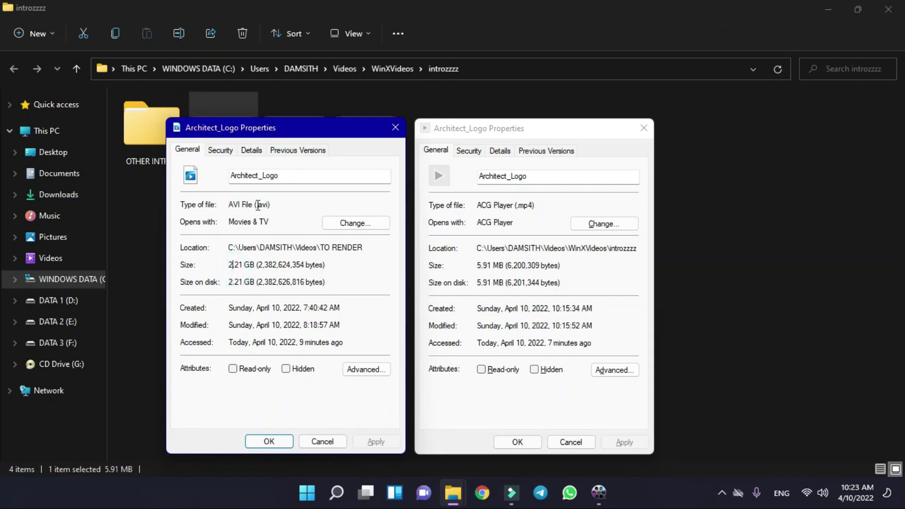
- Point out the AVI file type and the MP4's ACG Player (.mp4) type
drag(234, 204, 256, 204)
double_click(541, 206)
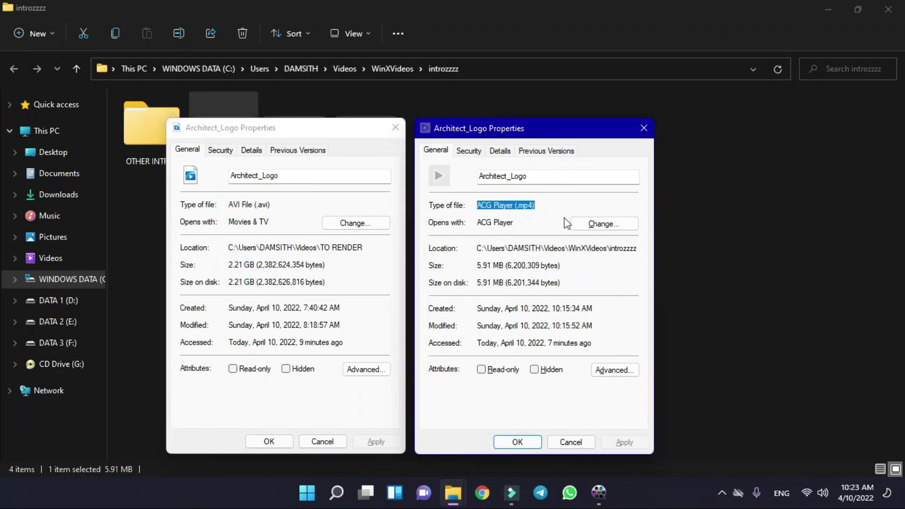
click(545, 212)
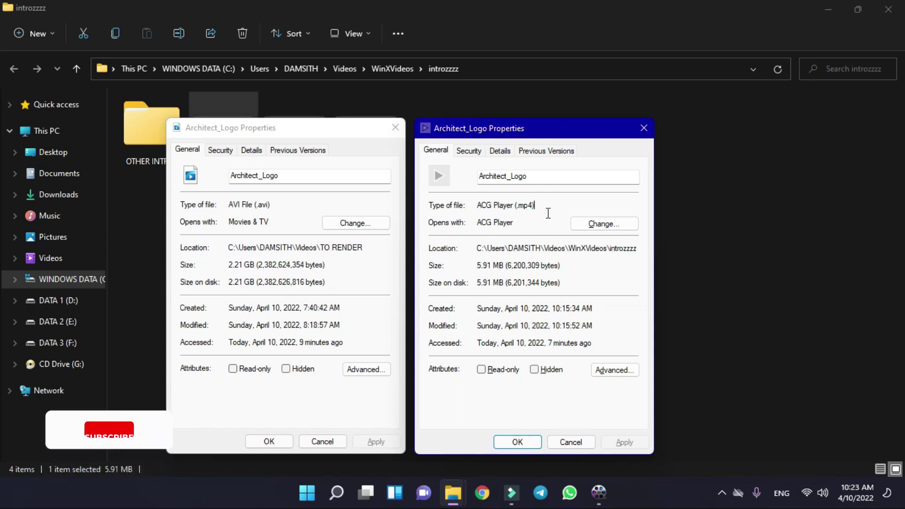
- Close both Properties dialogs, restore WinX, and dismiss its trial notice
click(524, 442)
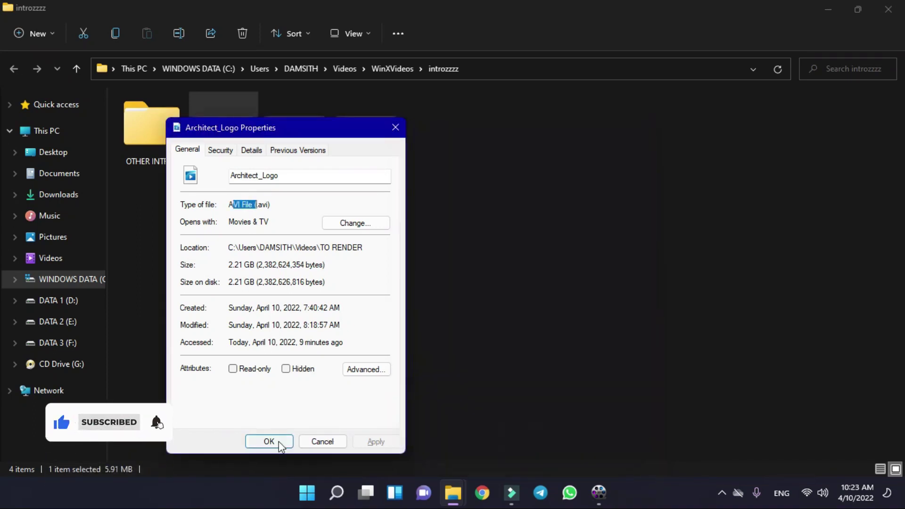
click(275, 441)
click(605, 493)
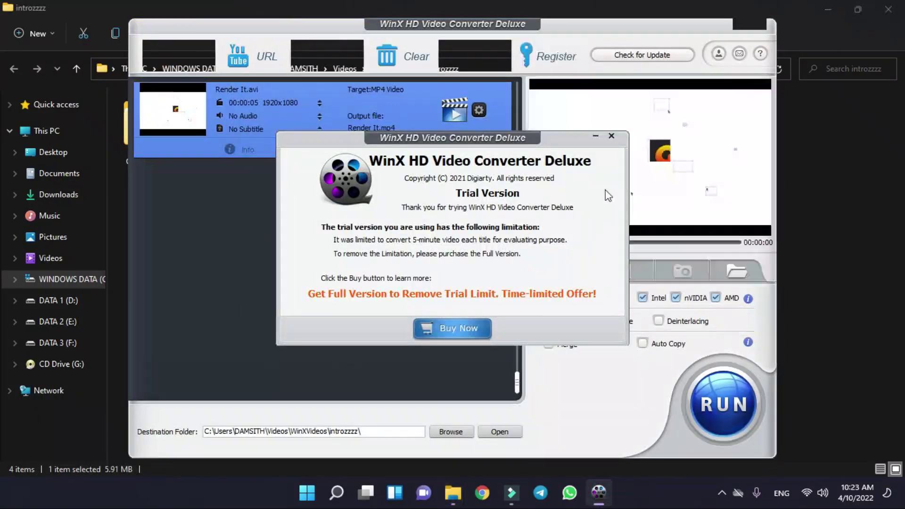
click(611, 136)
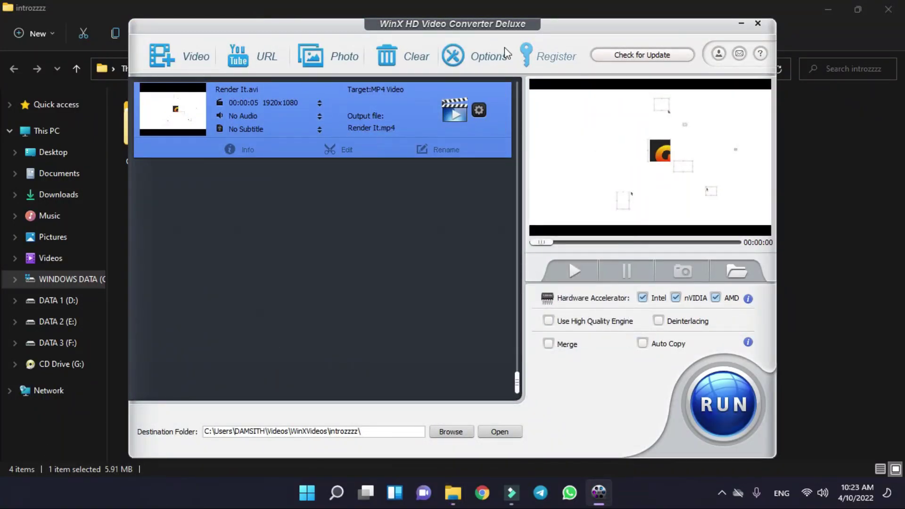